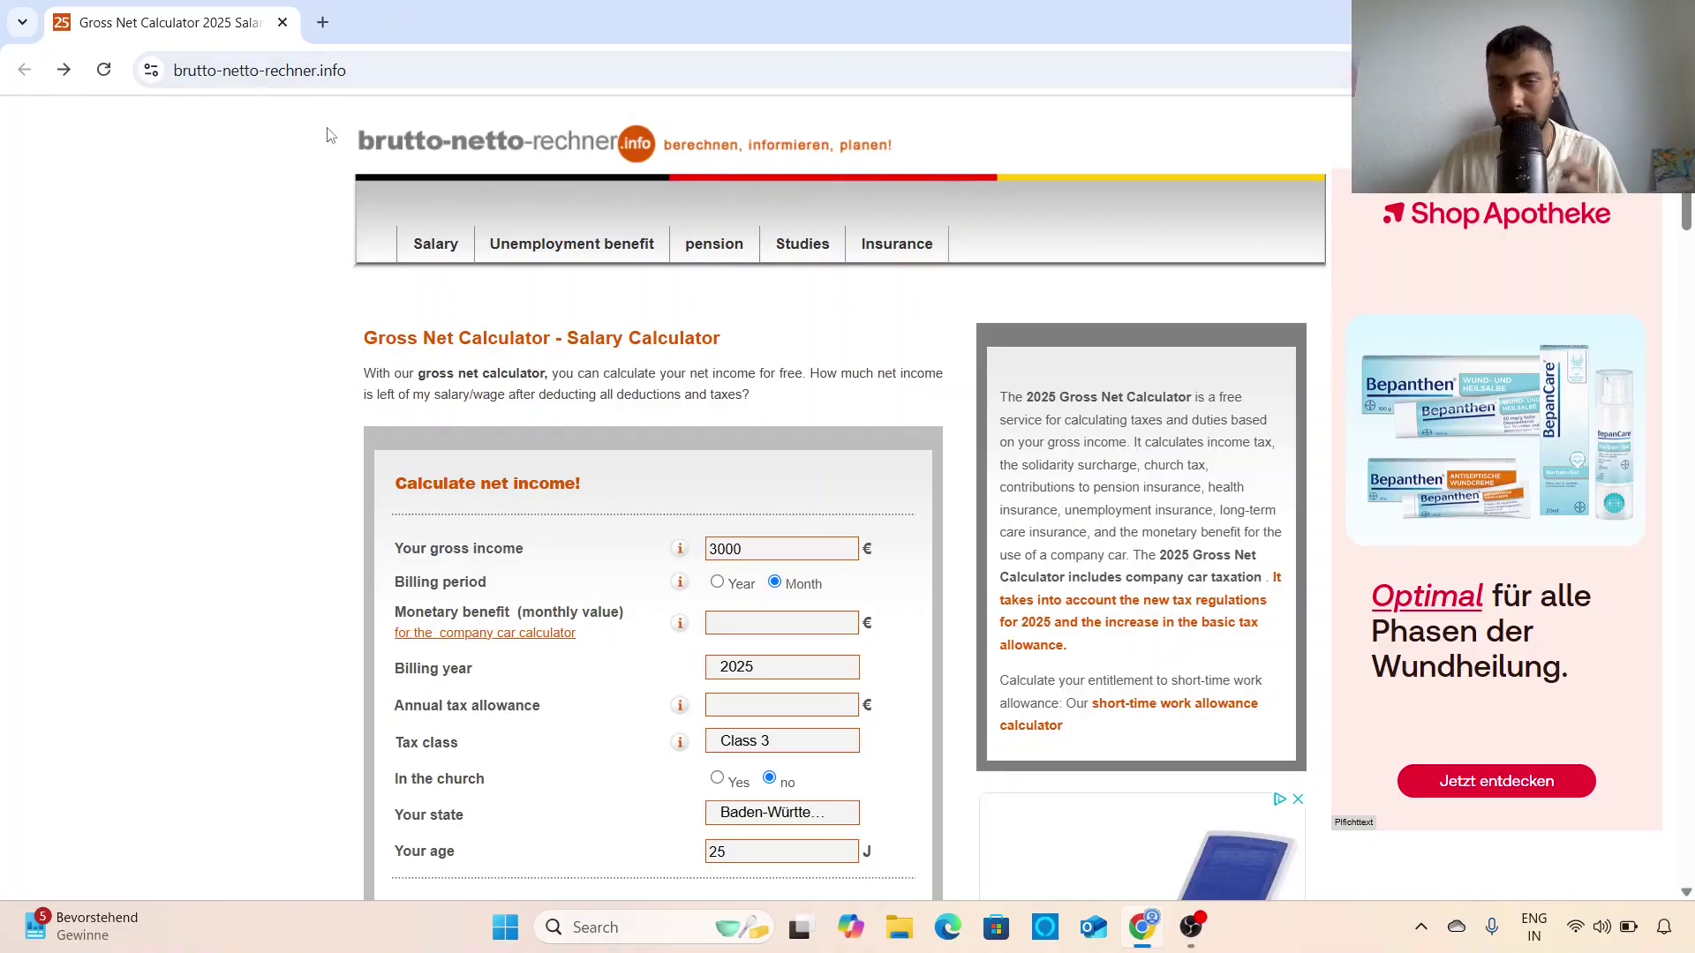
Replace the 3000 € gross income with 5000, keeping the monthly billing period.
scroll(719, 469, "down", 1)
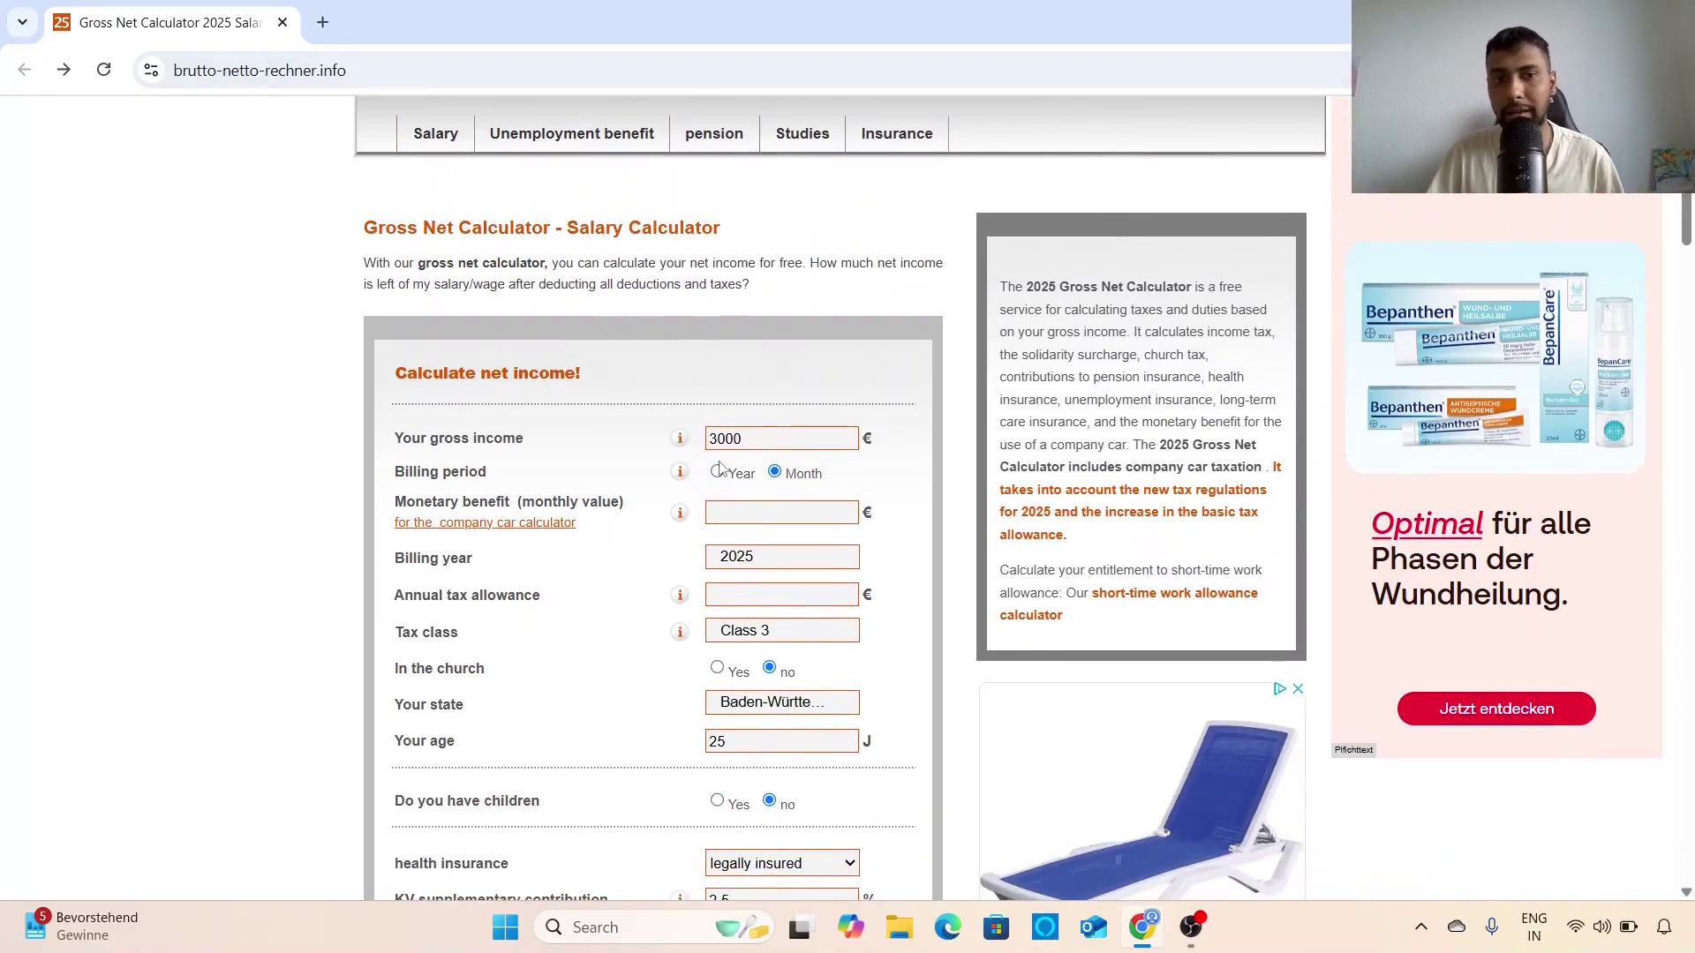
double_click(766, 433)
type("5000")
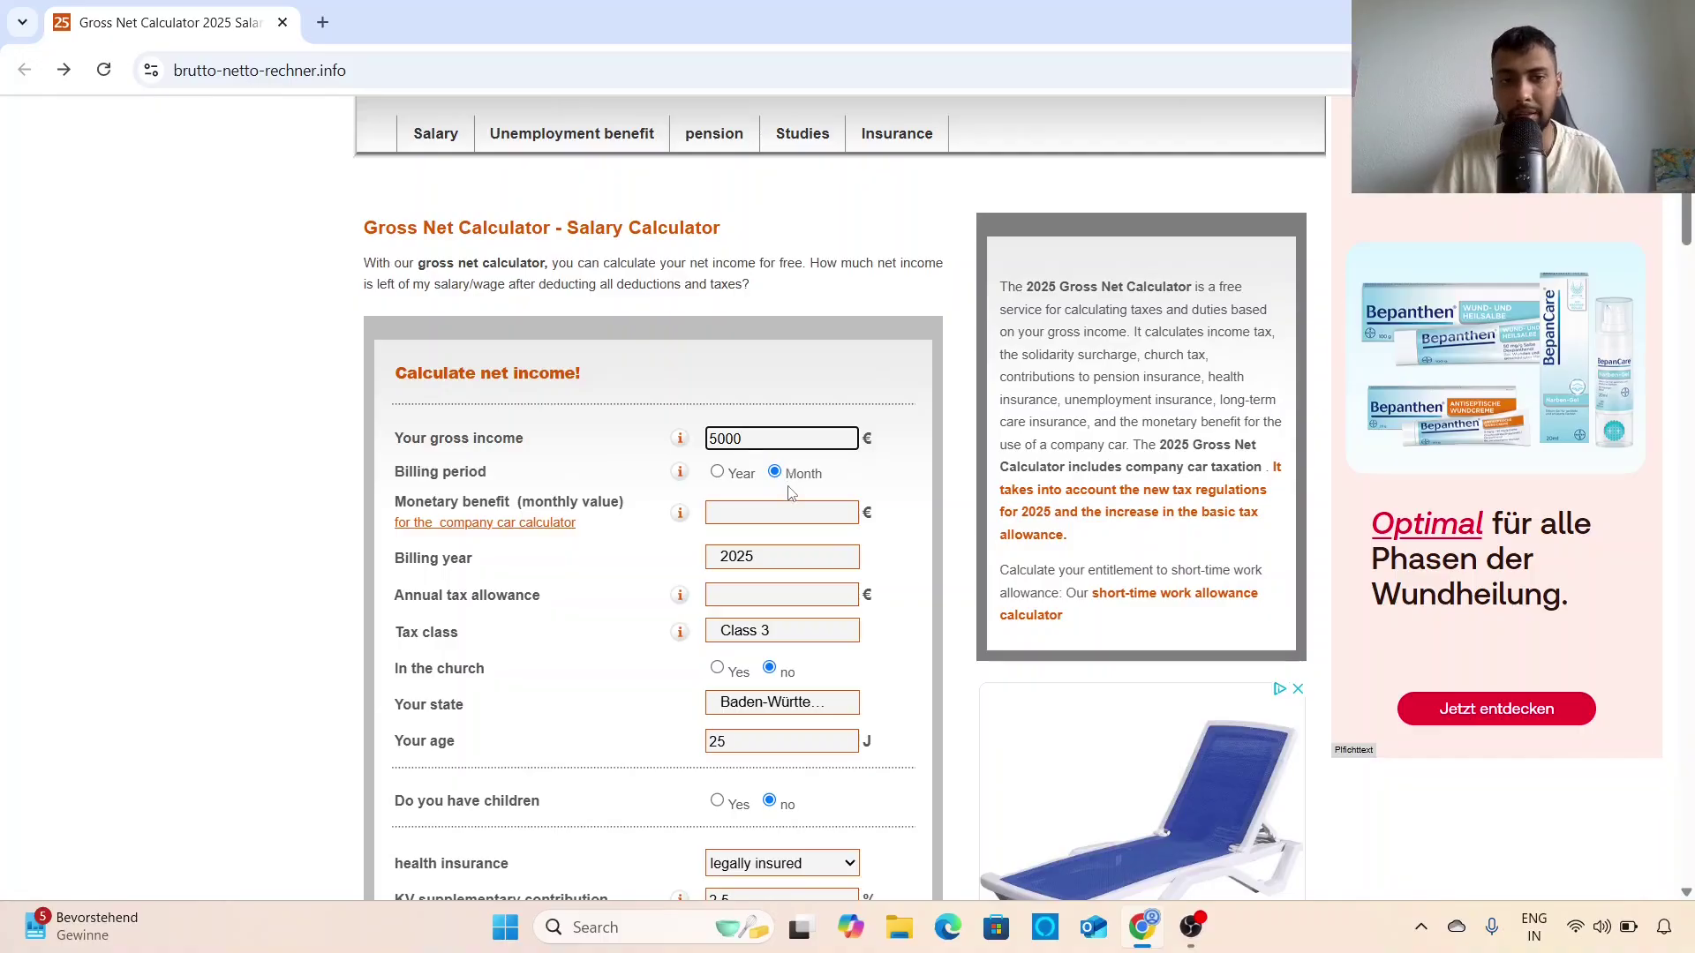
scroll(790, 492, "down", 1)
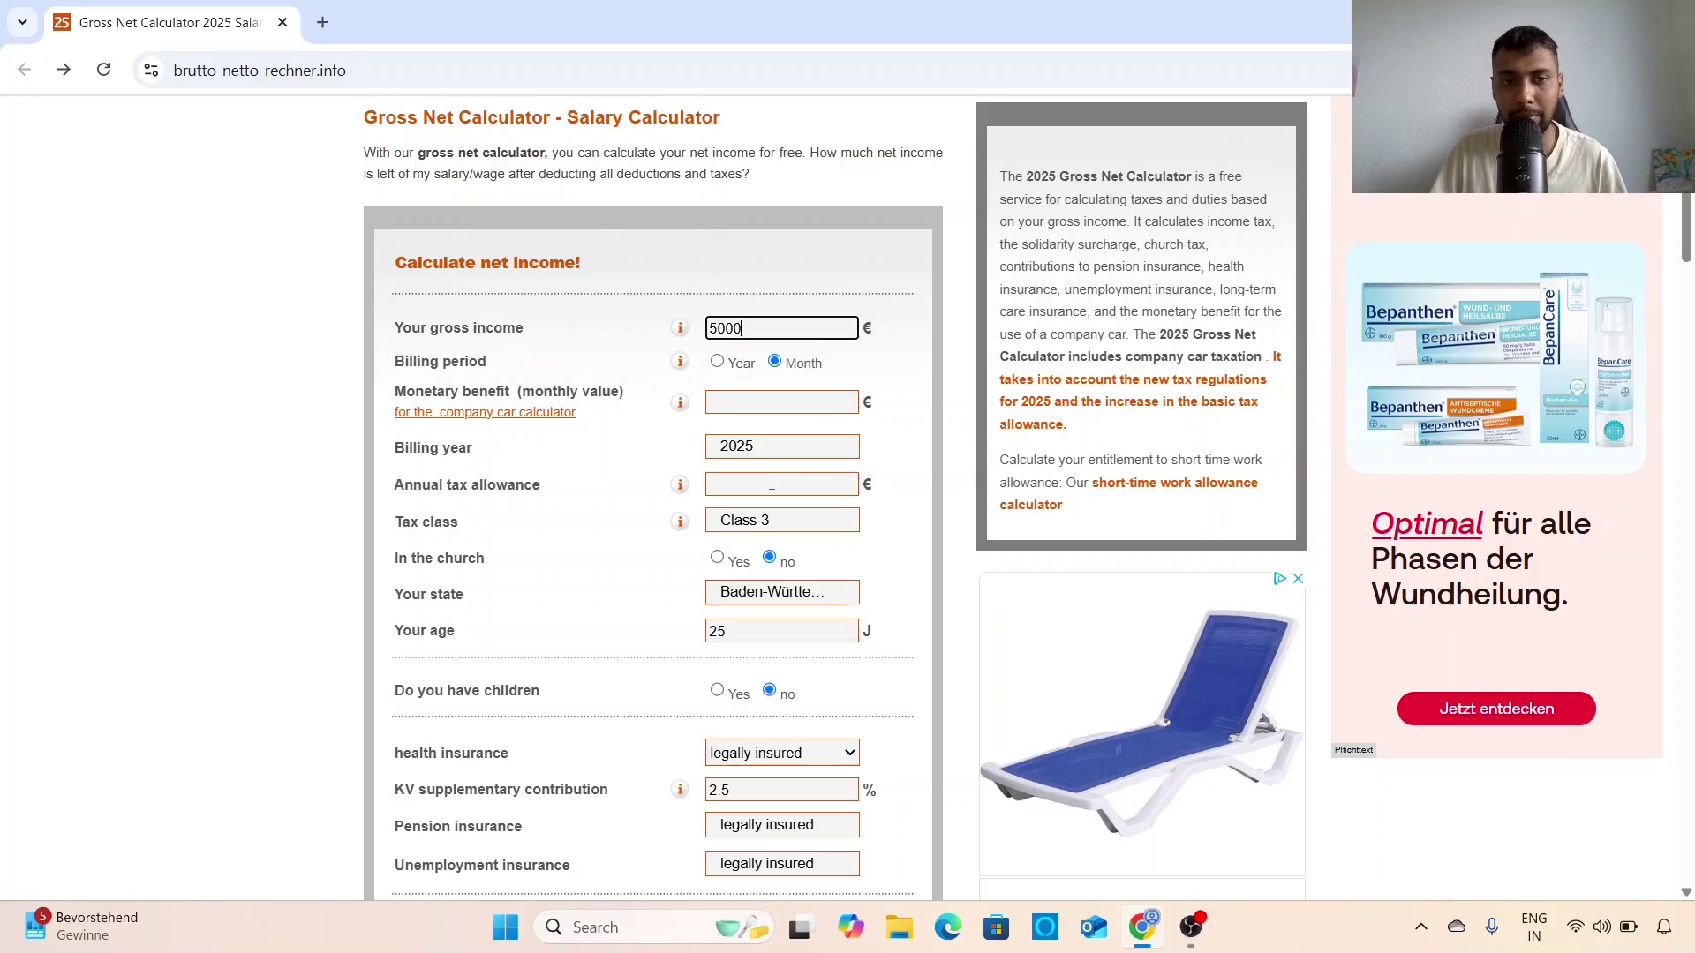
Change the tax class from Class 3 to Class 1.
left_click(797, 528)
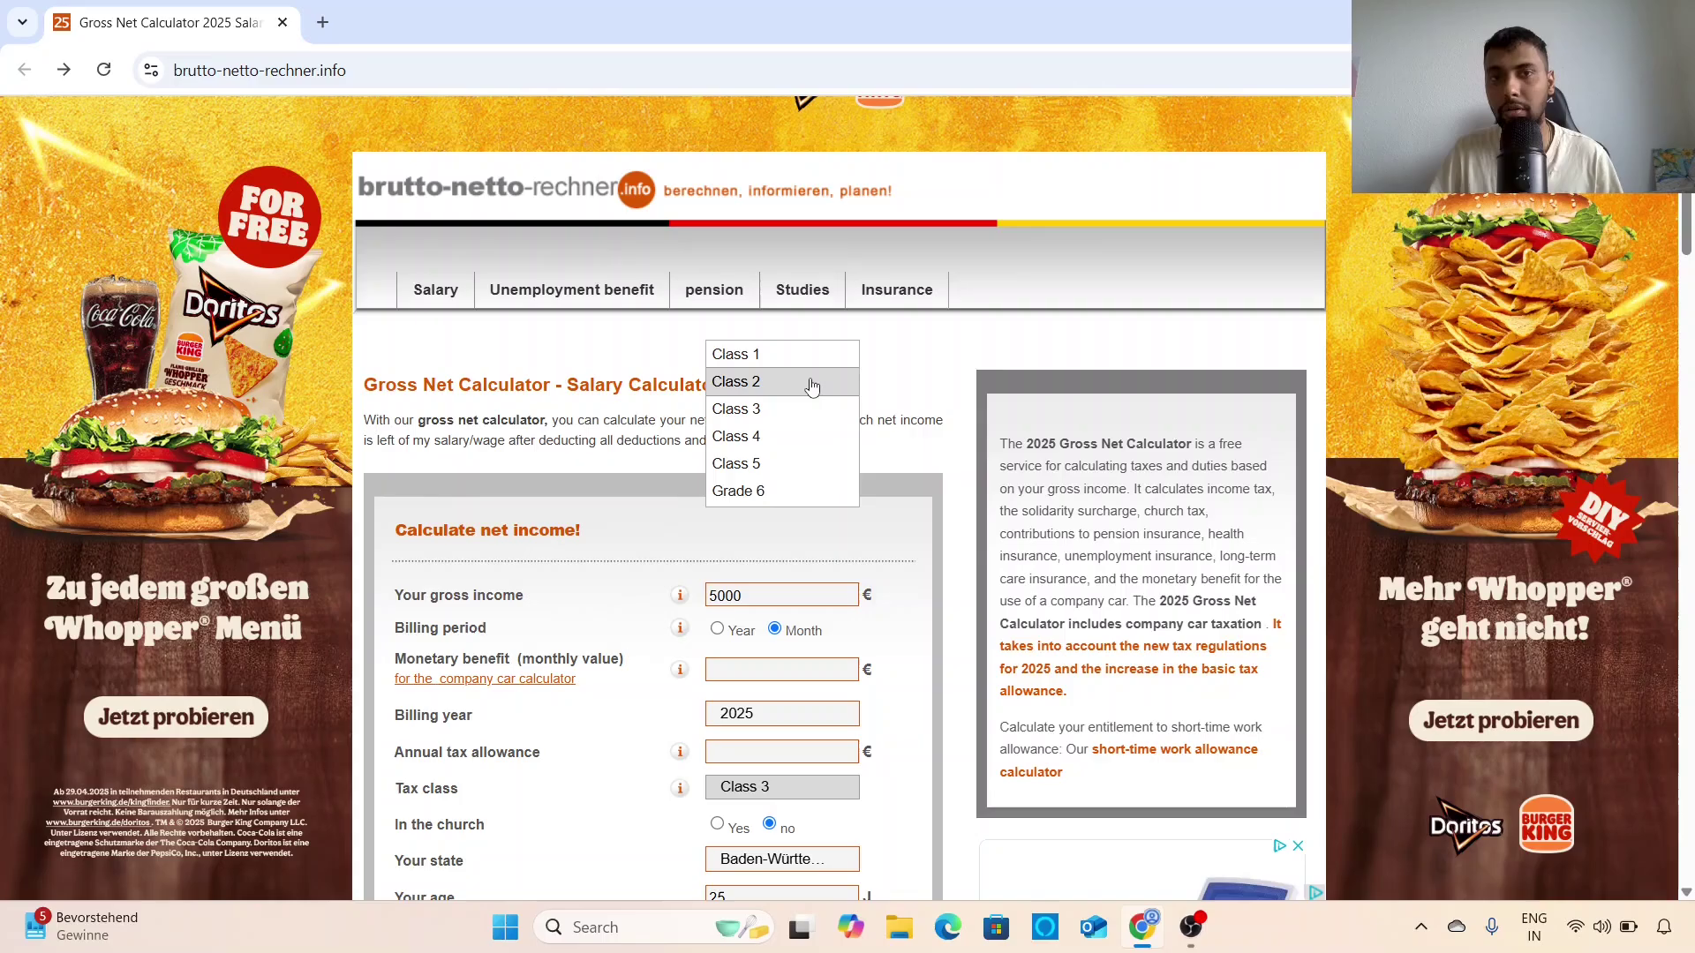
scroll(655, 567, "down", 1)
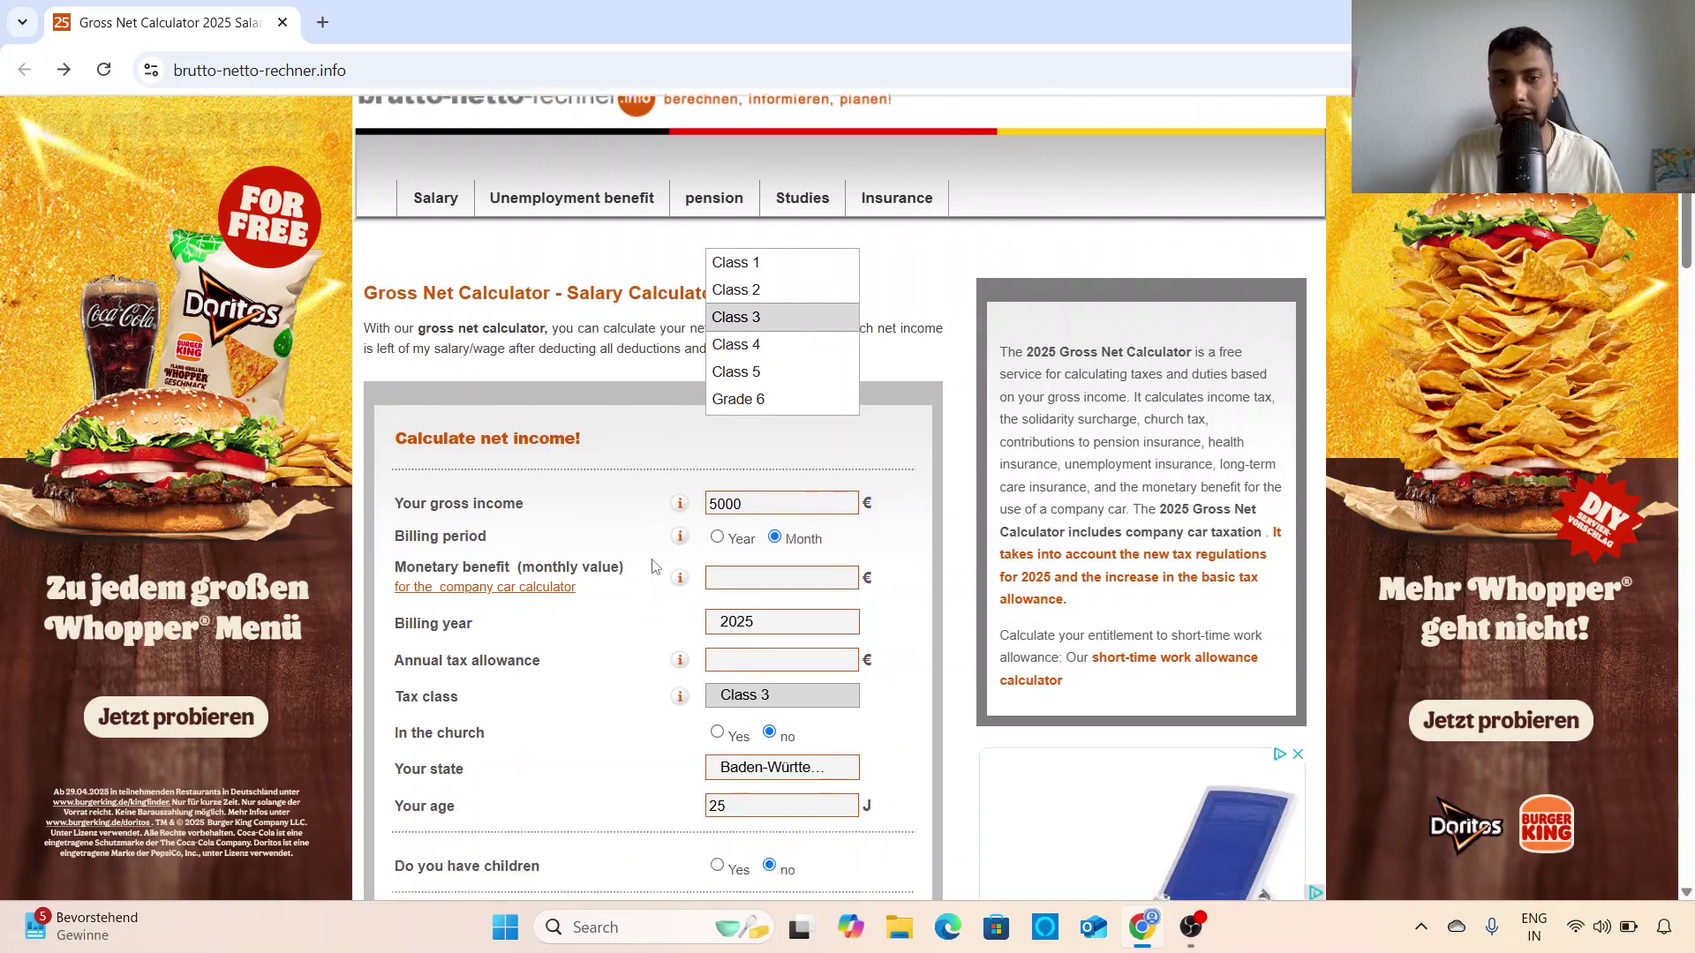
left_click(776, 676)
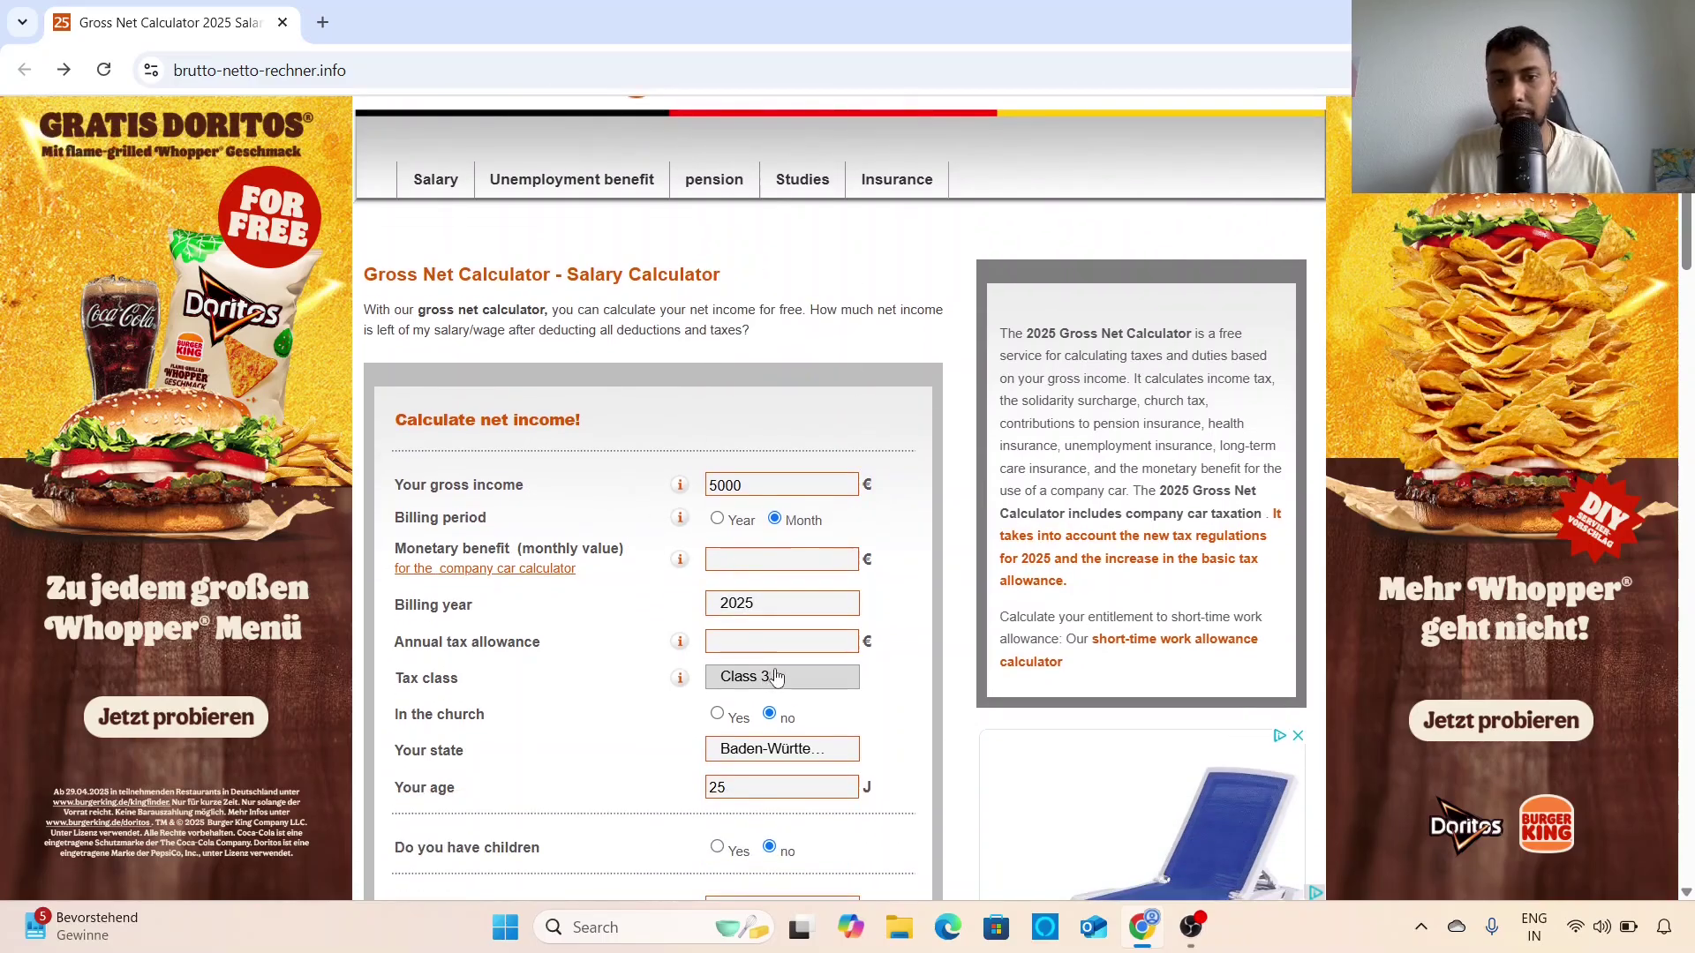
left_click(776, 676)
left_click(768, 508)
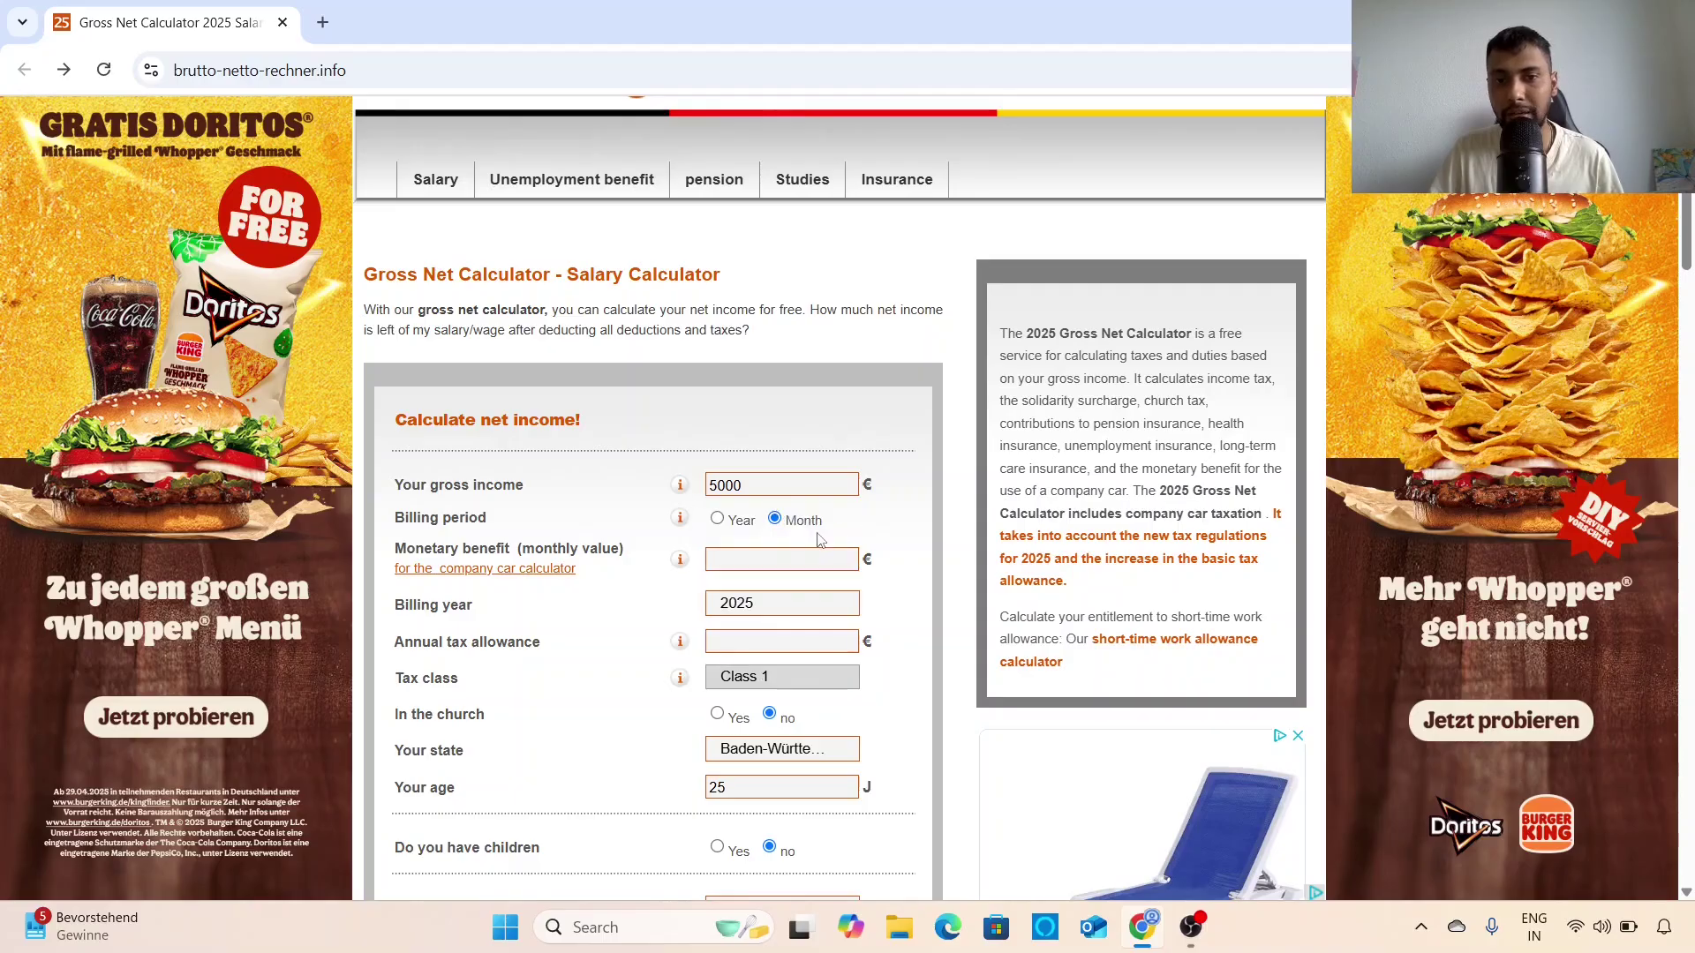
scroll(909, 432, "down", 3)
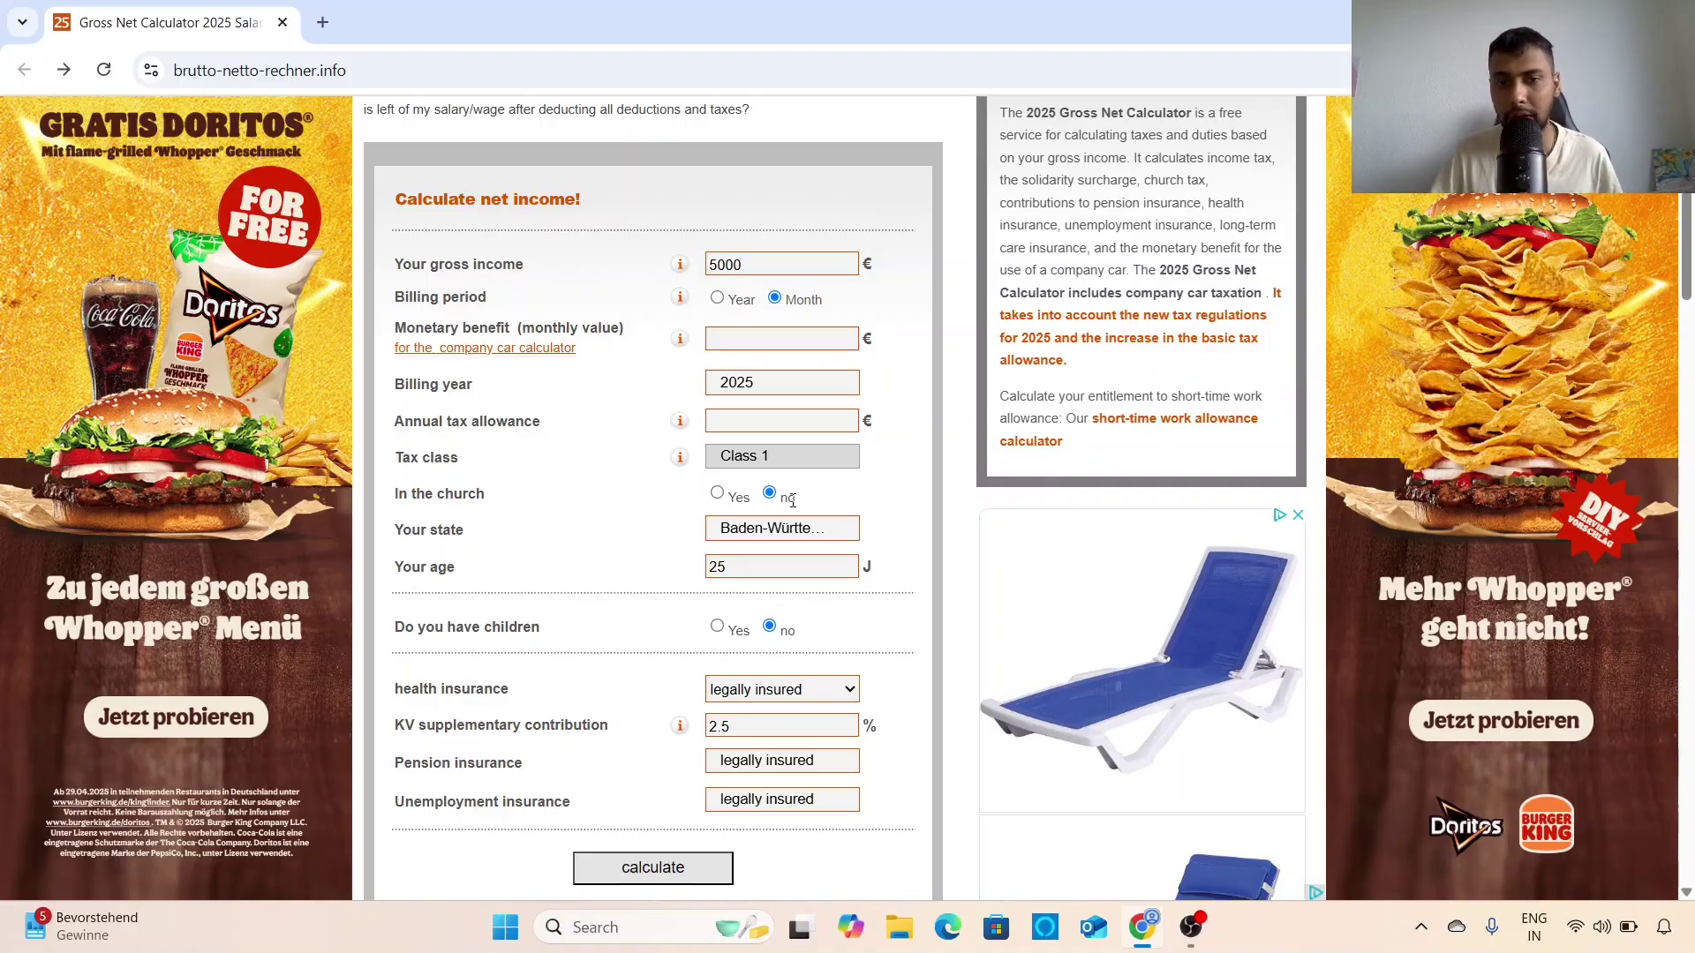
Set the state to Berlin and the age to 29.
scroll(792, 500, "down", 1)
left_click(777, 417)
left_click(791, 499)
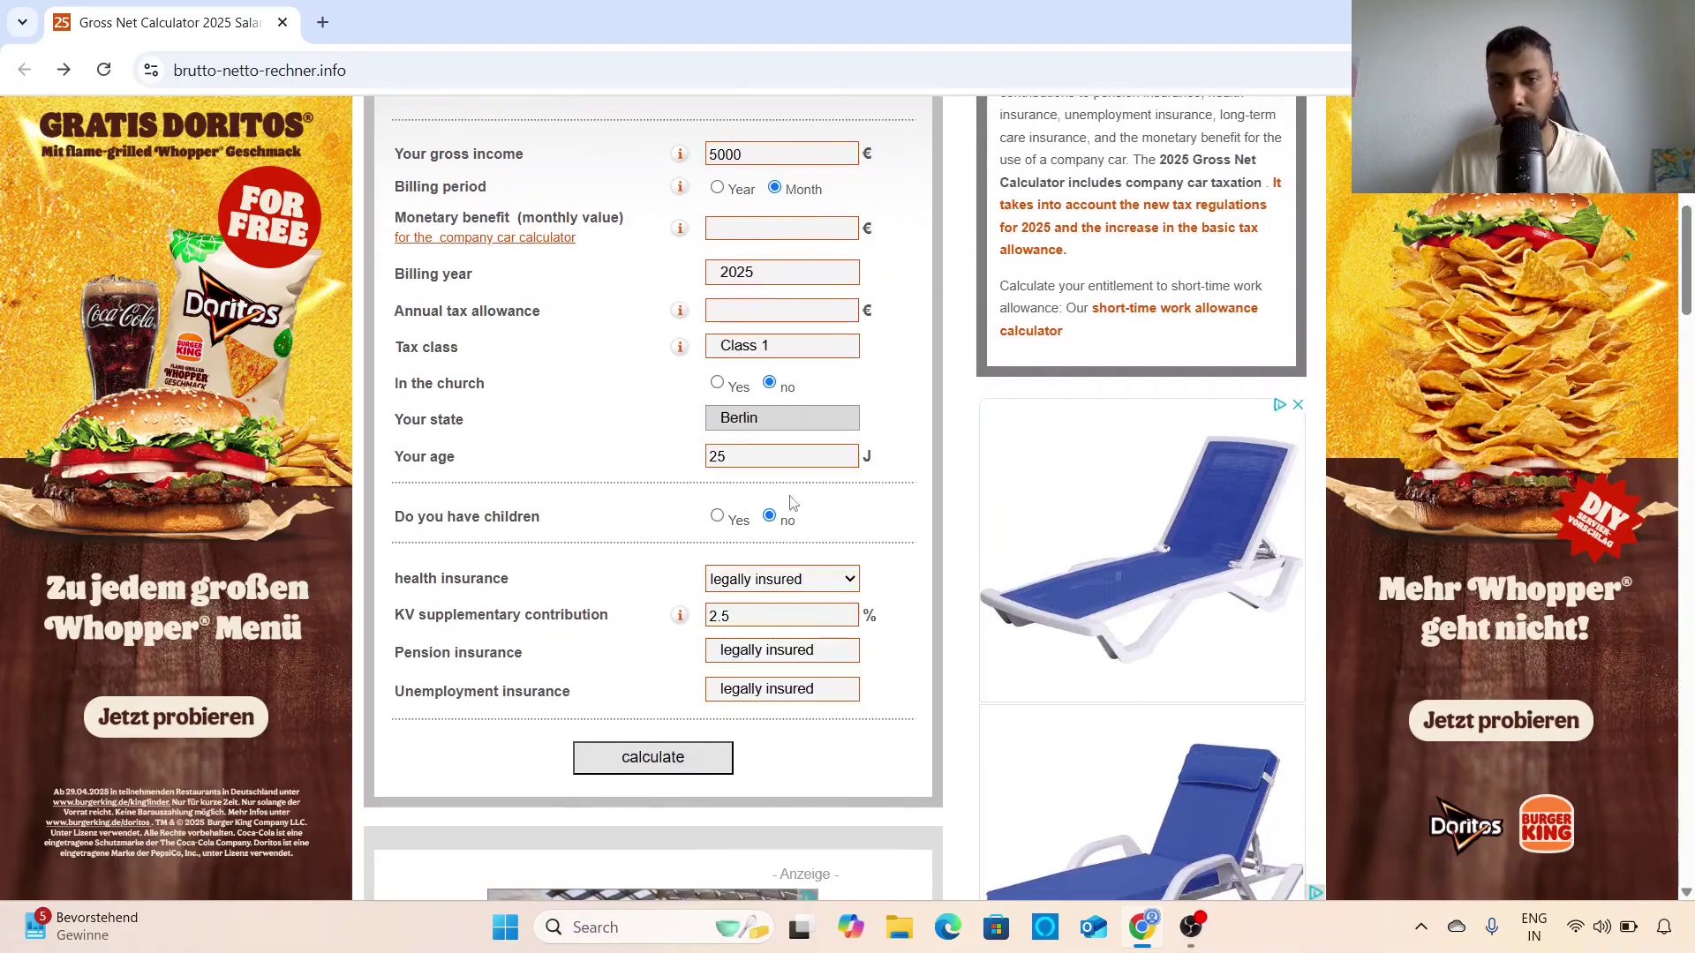
double_click(744, 457)
type("29")
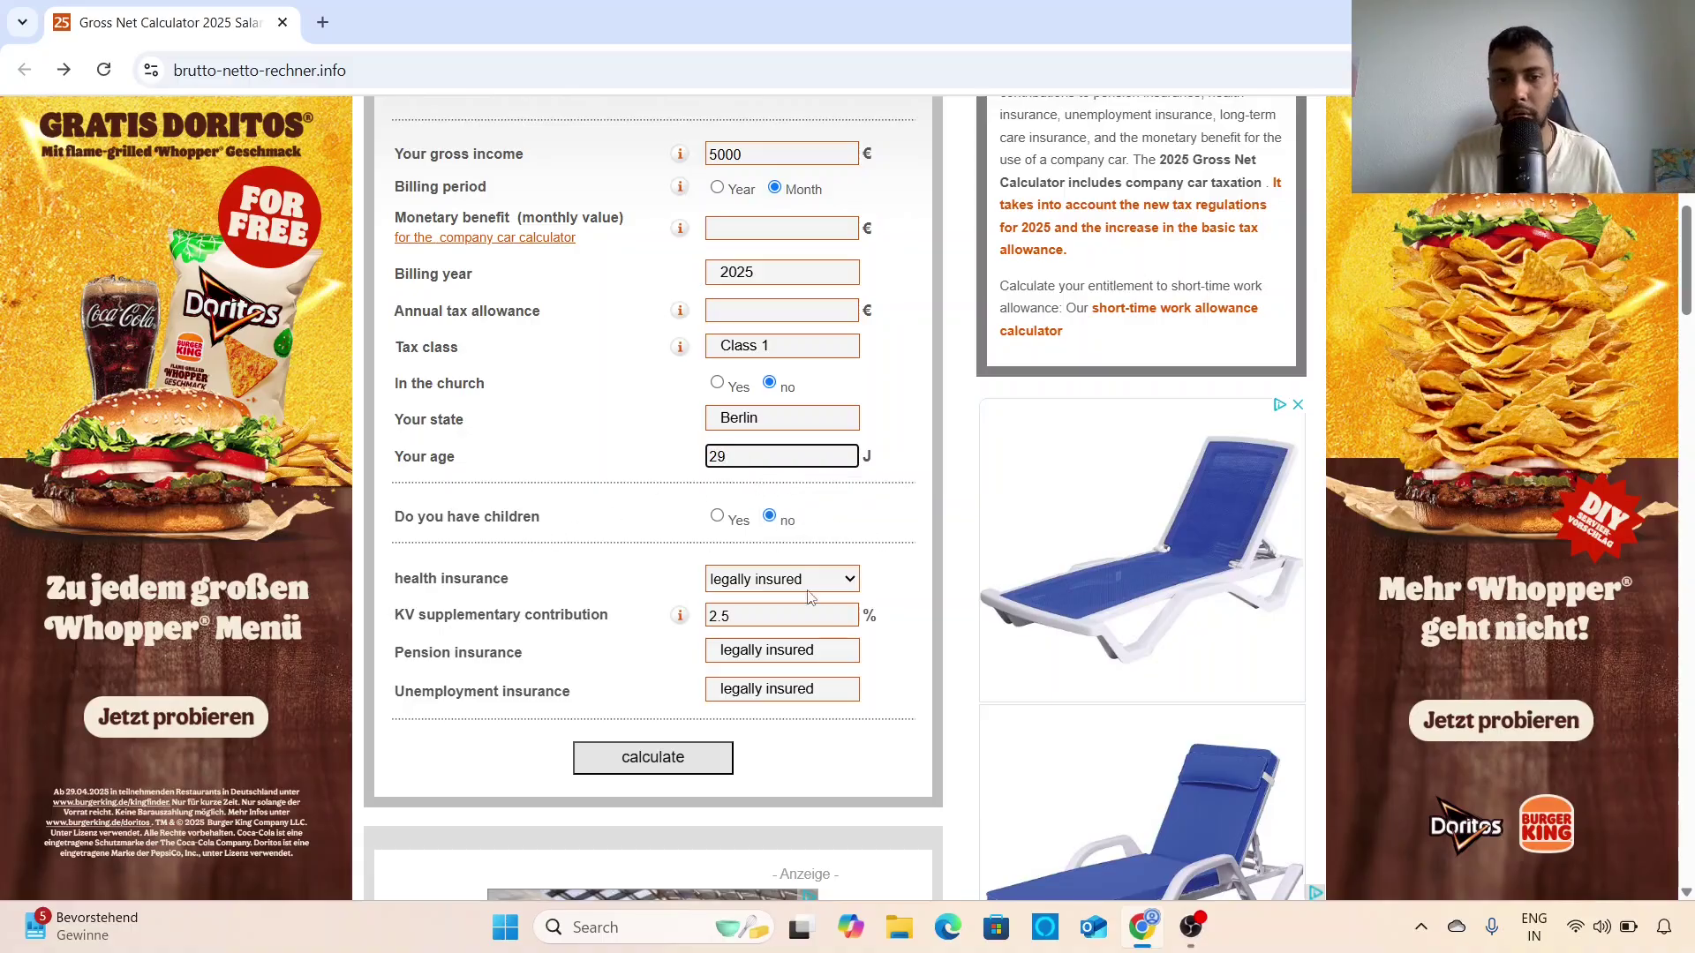
Clear the 2.5 % KV supplementary contribution field so it is empty.
left_click(777, 605)
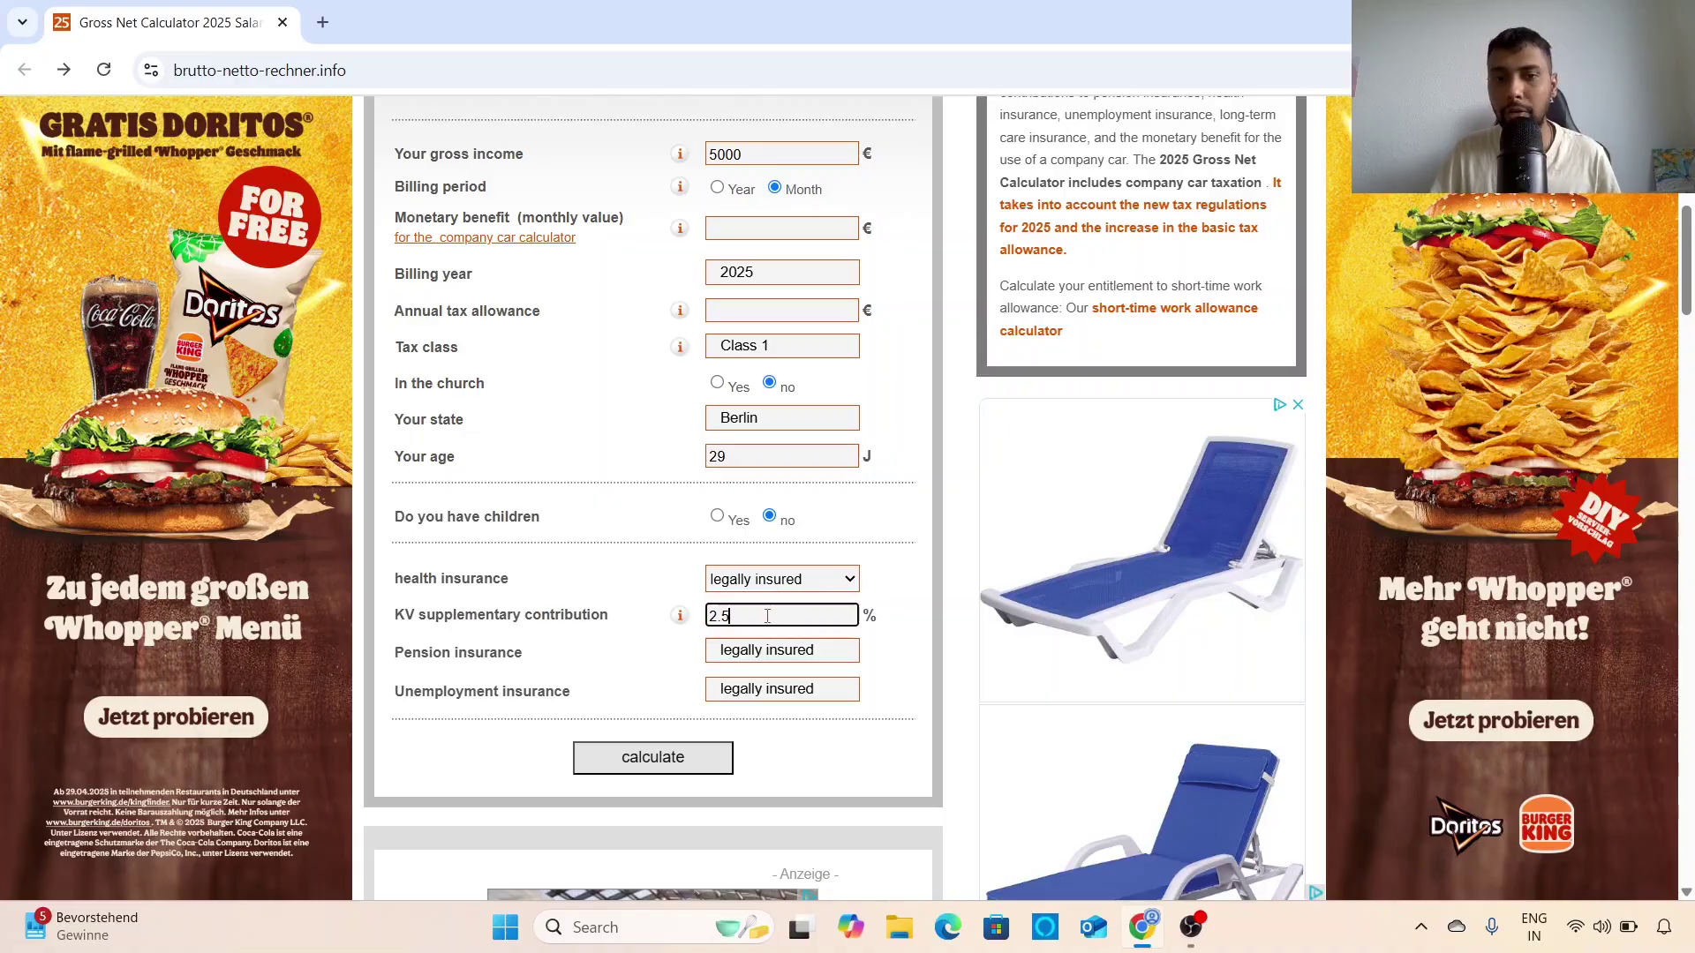
key("ctrl+a")
key("BackSpace")
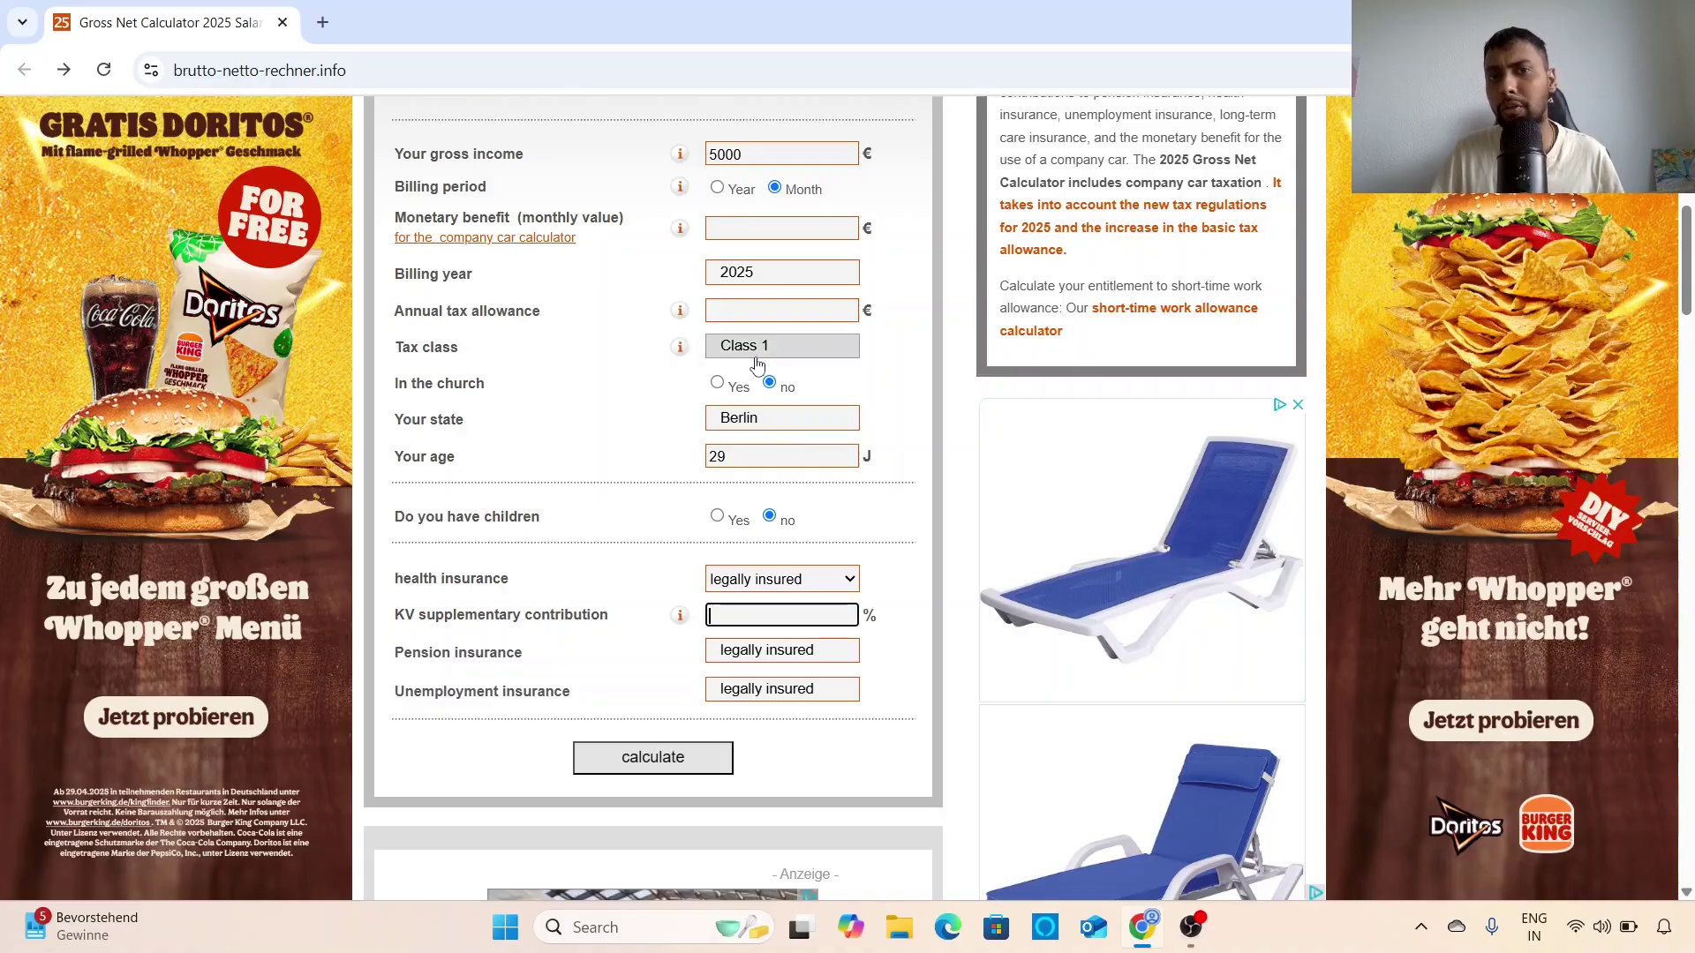
left_click(678, 760)
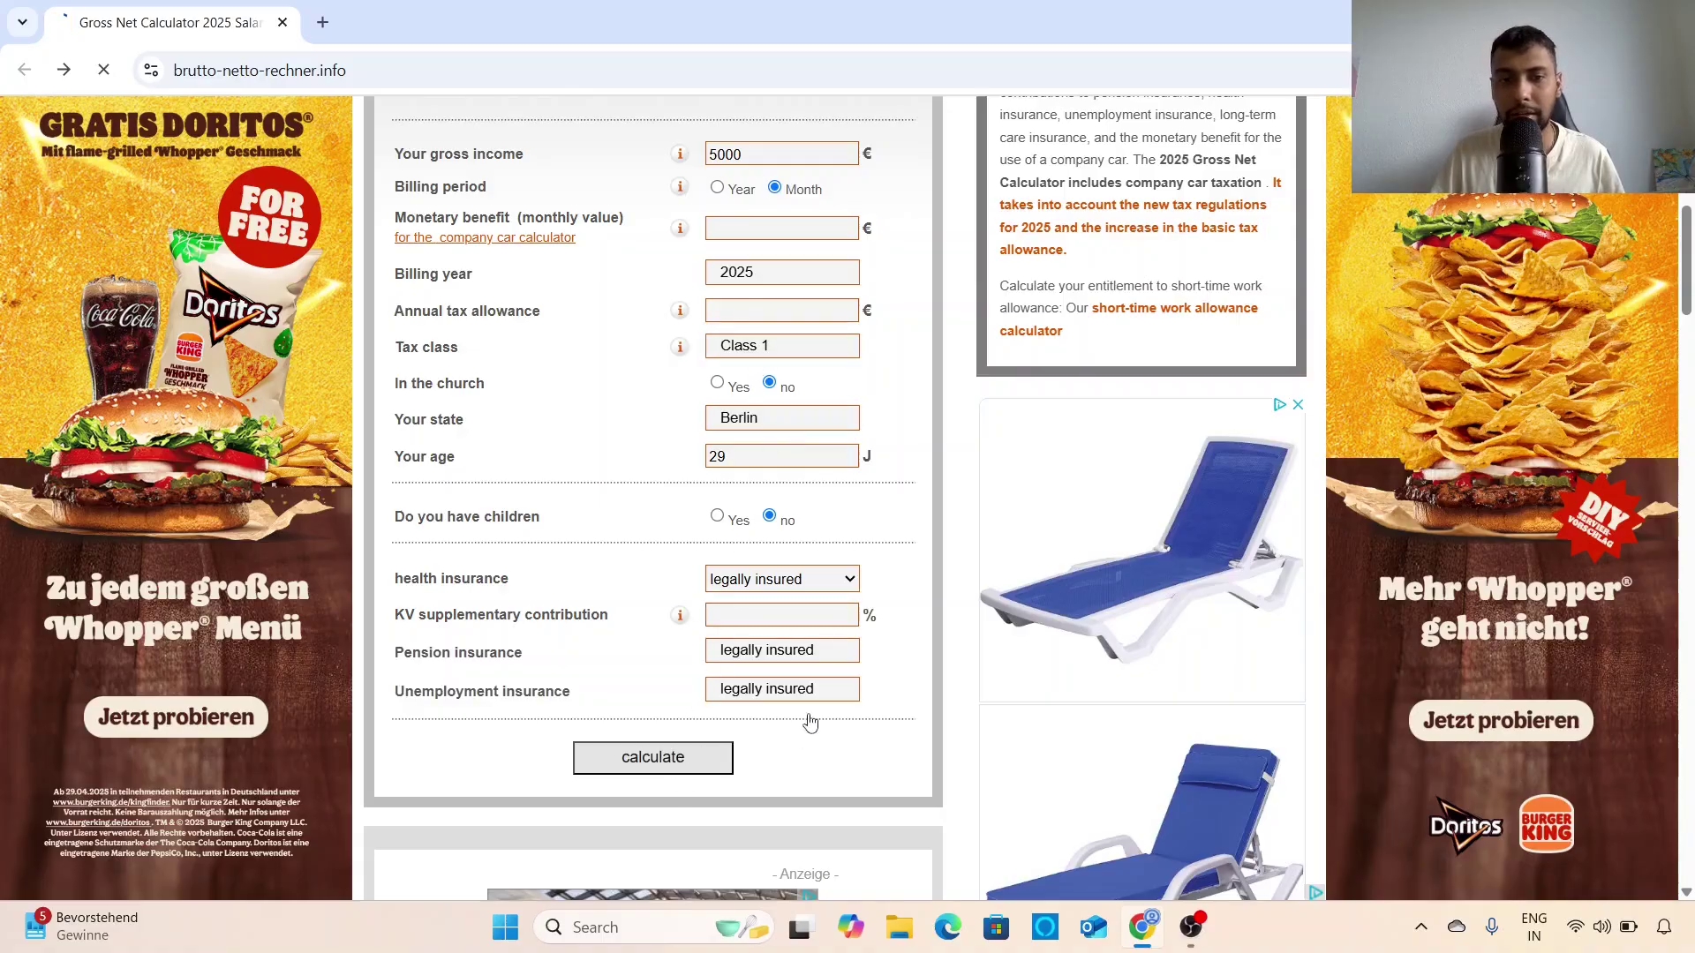
scroll(757, 644, "down", 2)
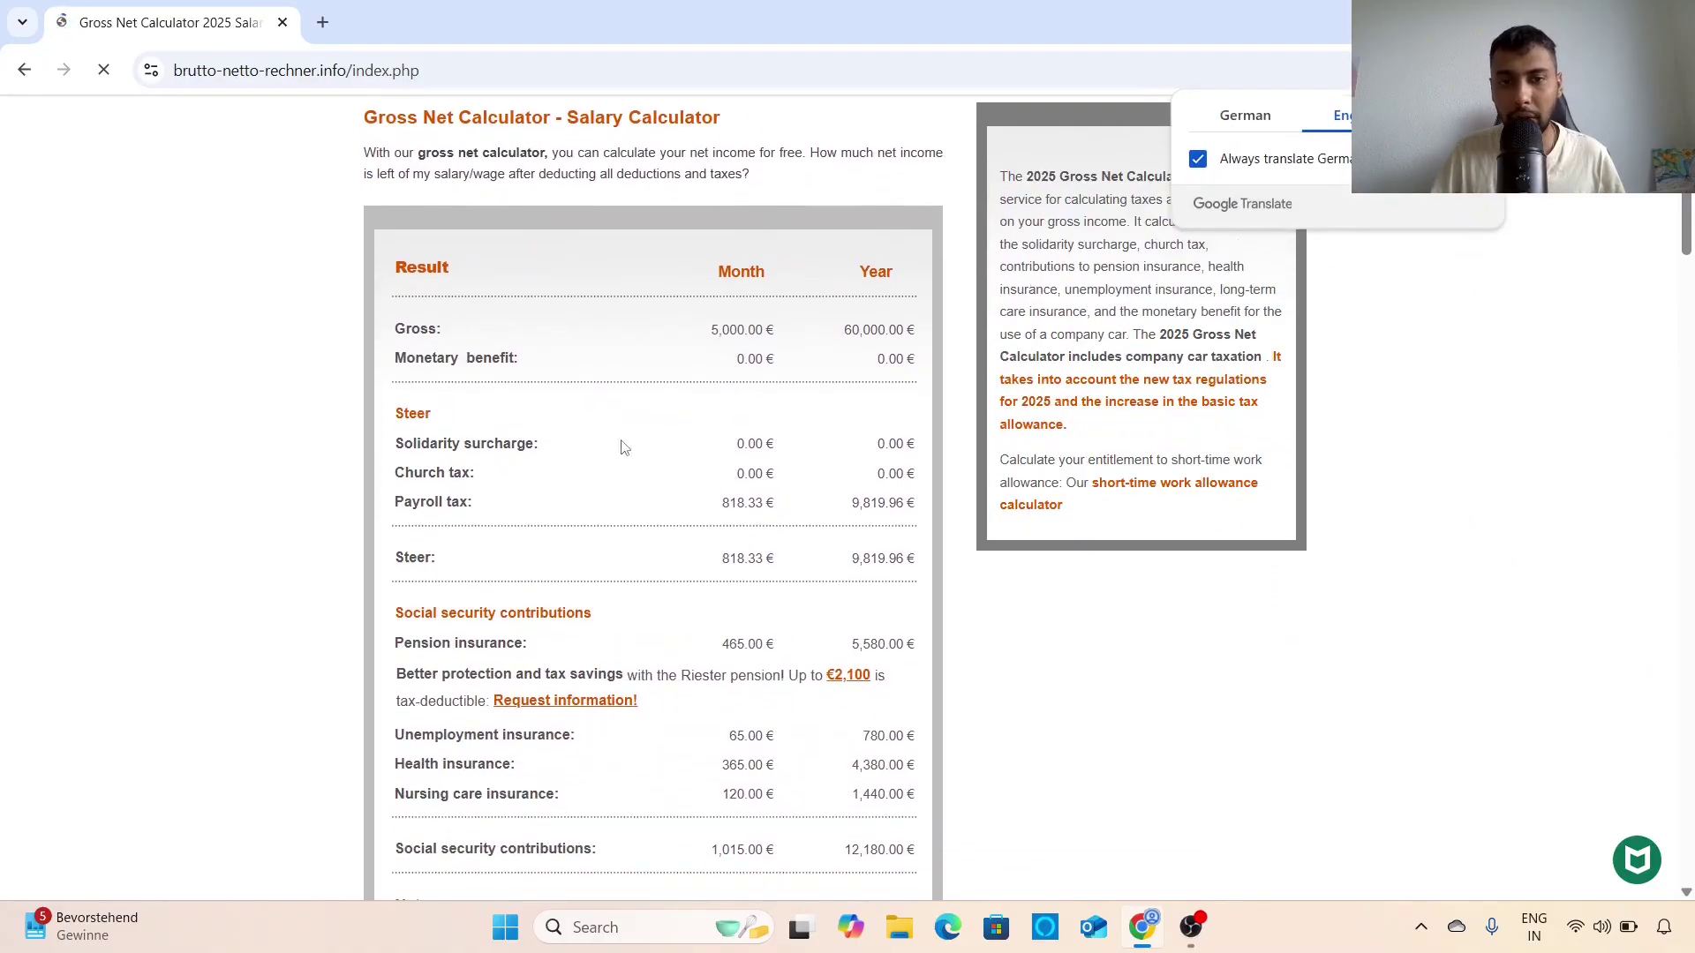
scroll(703, 514, "down", 1)
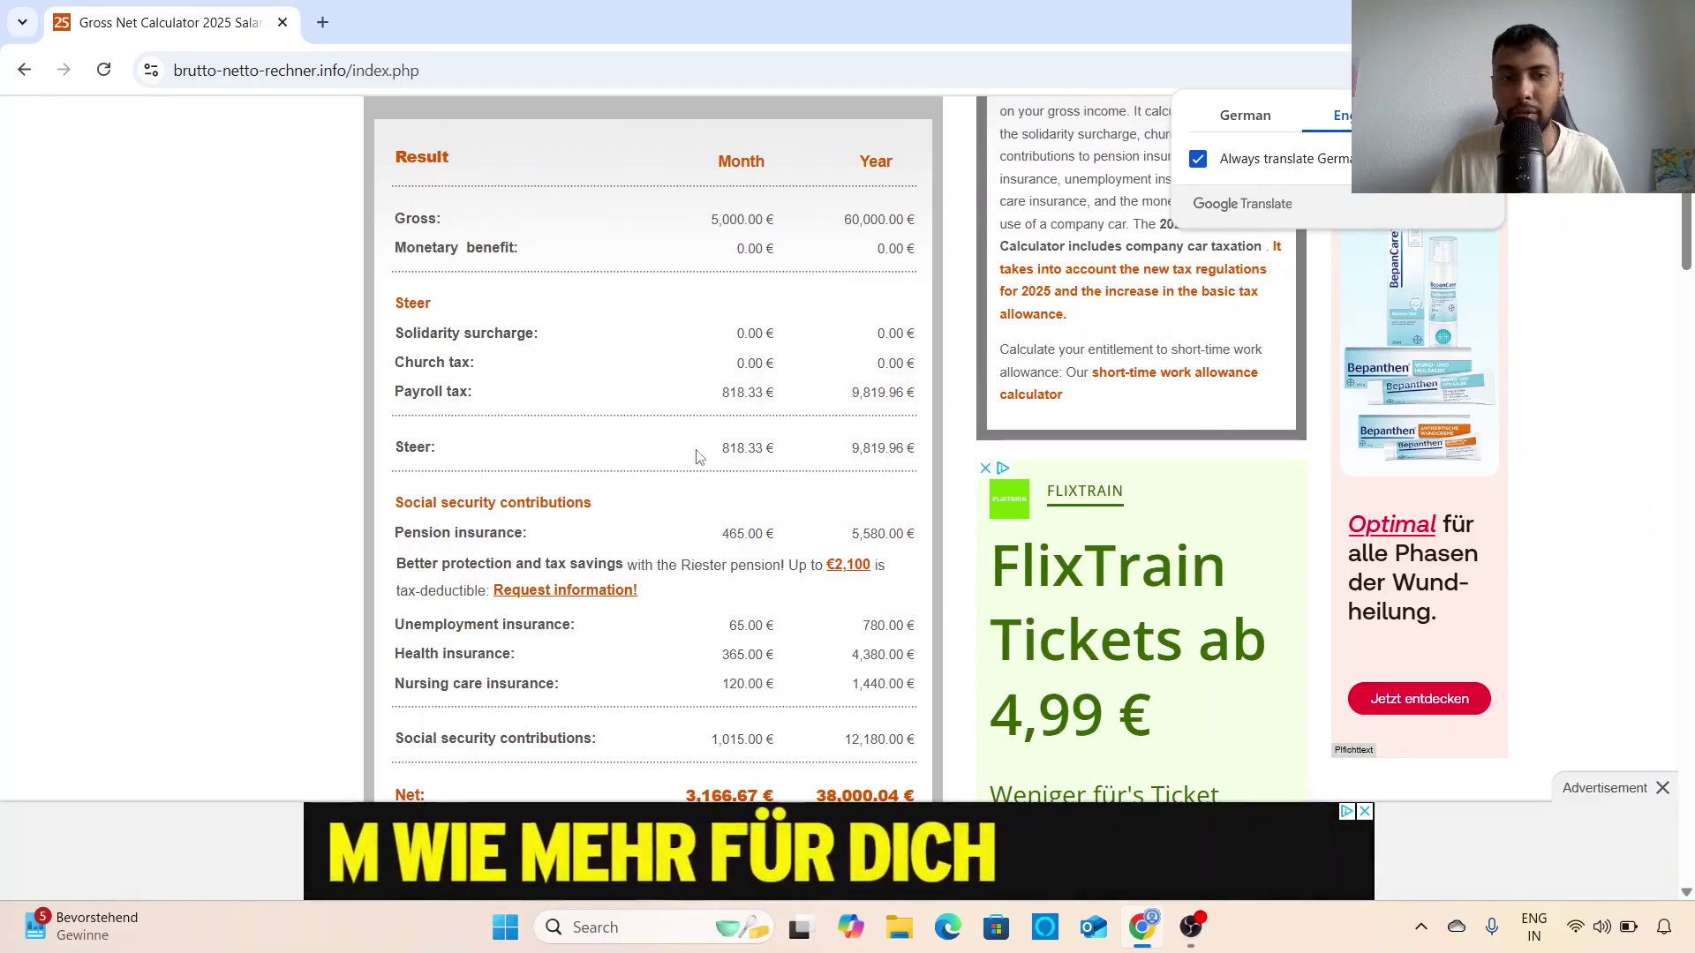
scroll(706, 459, "down", 1)
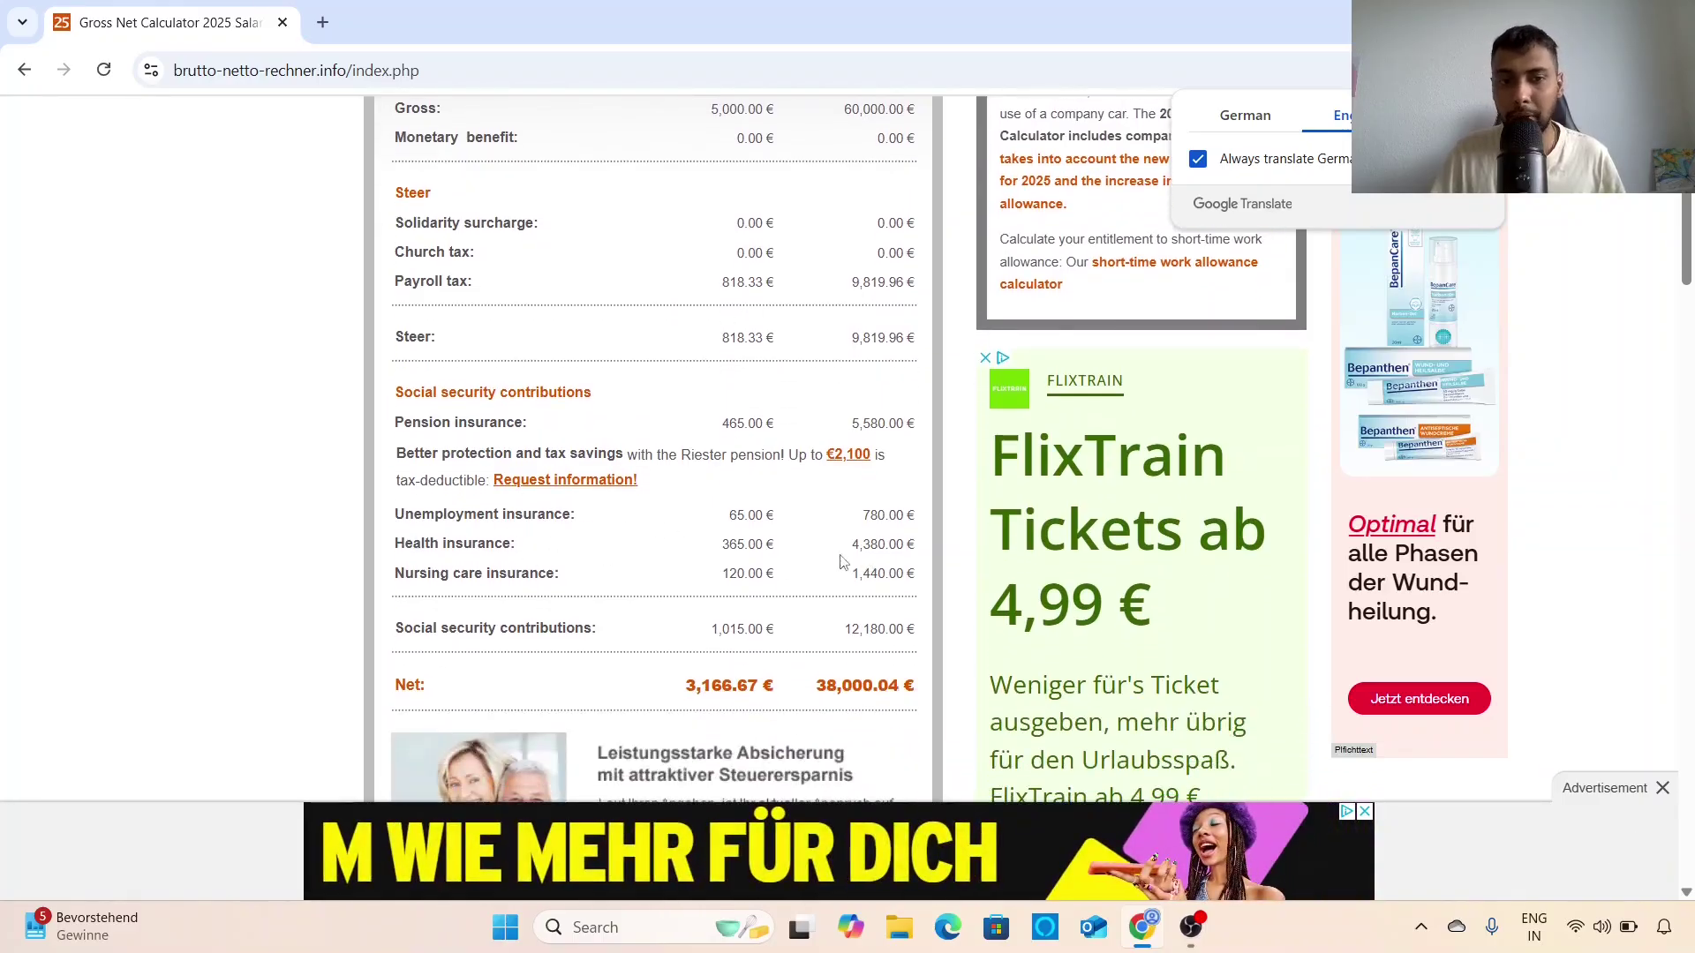
triple_click(728, 686)
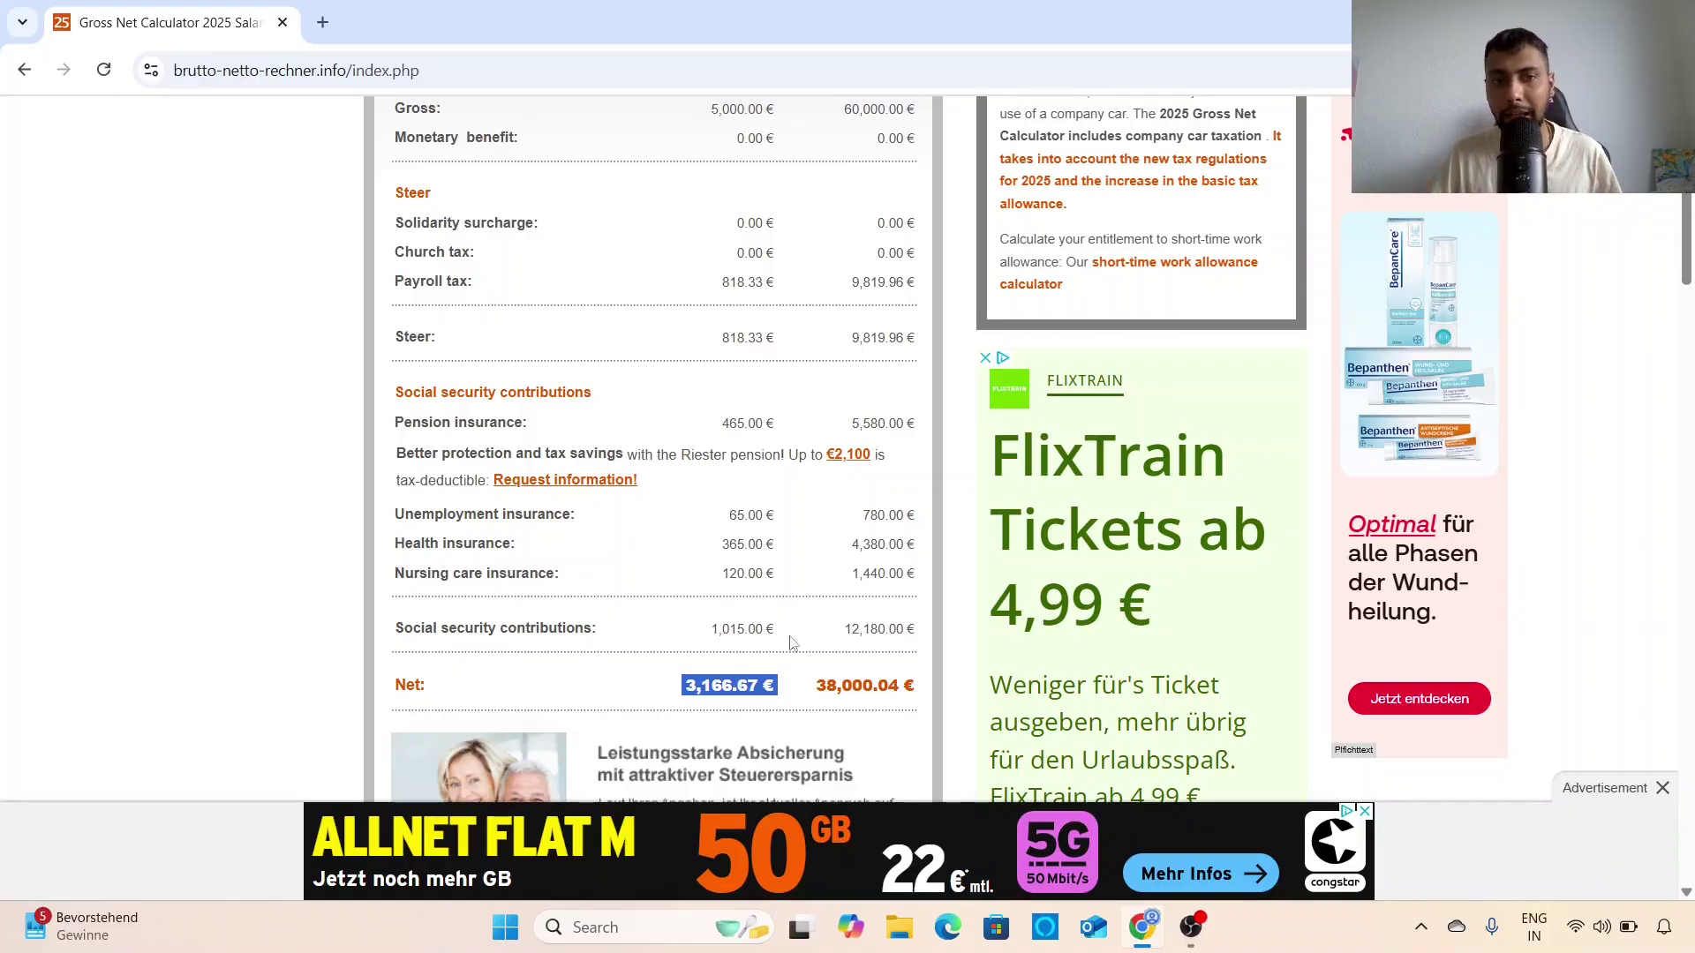
triple_click(734, 540)
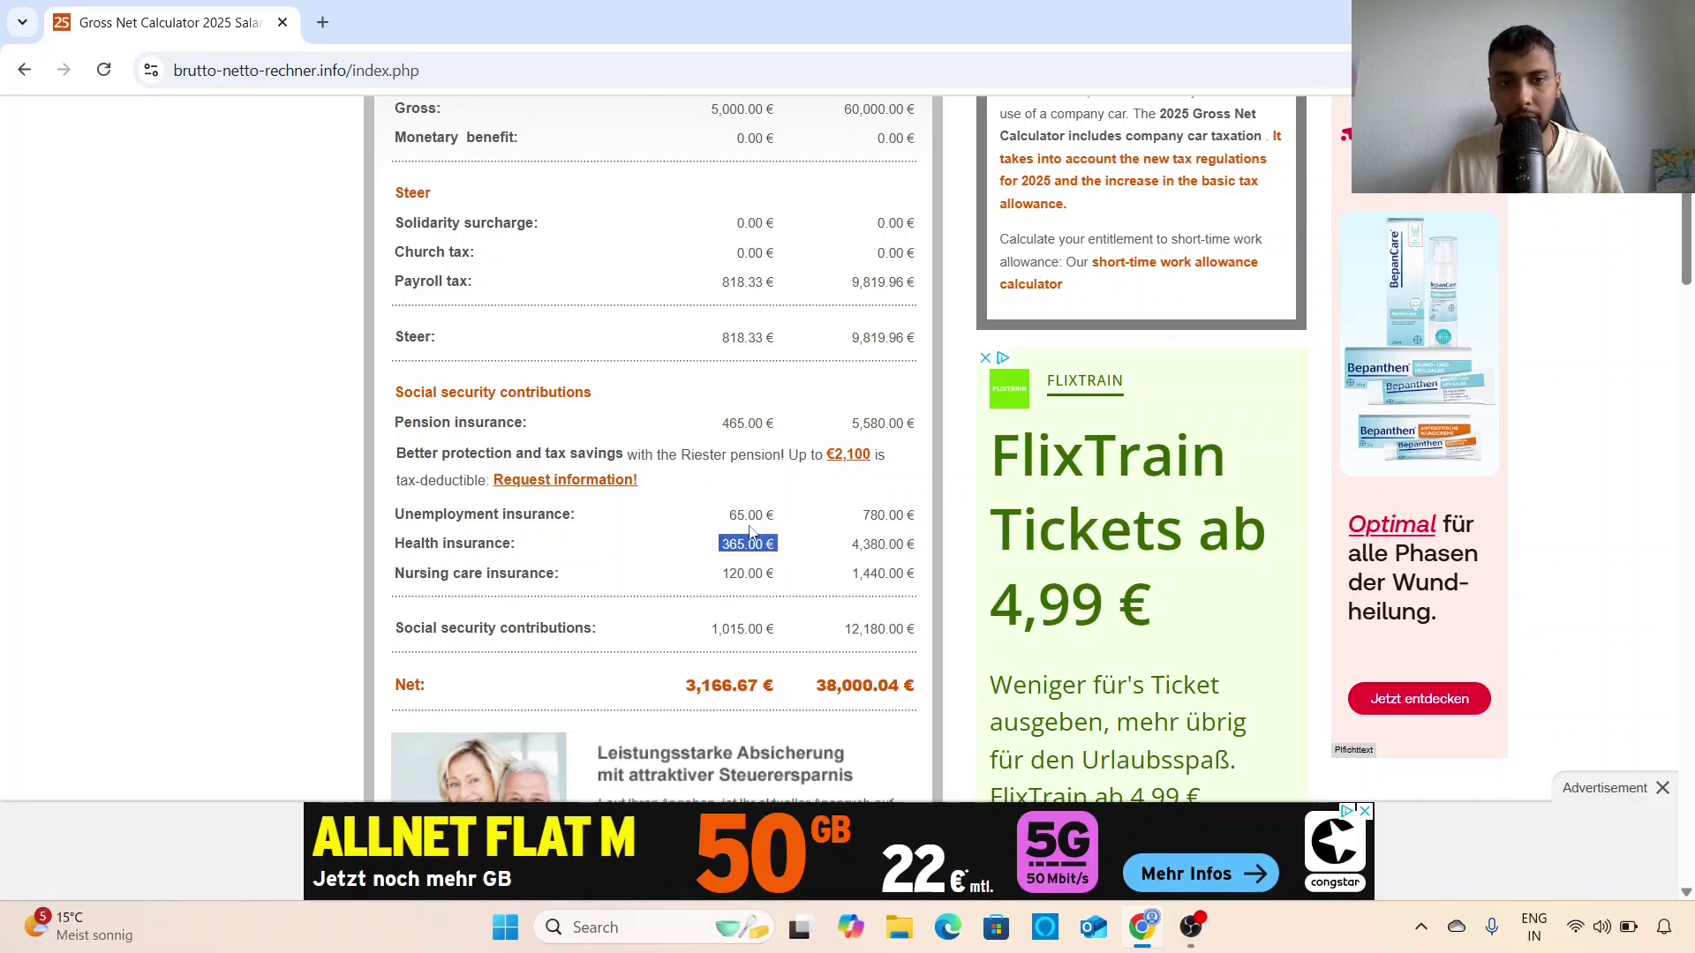
double_click(742, 424)
triple_click(743, 423)
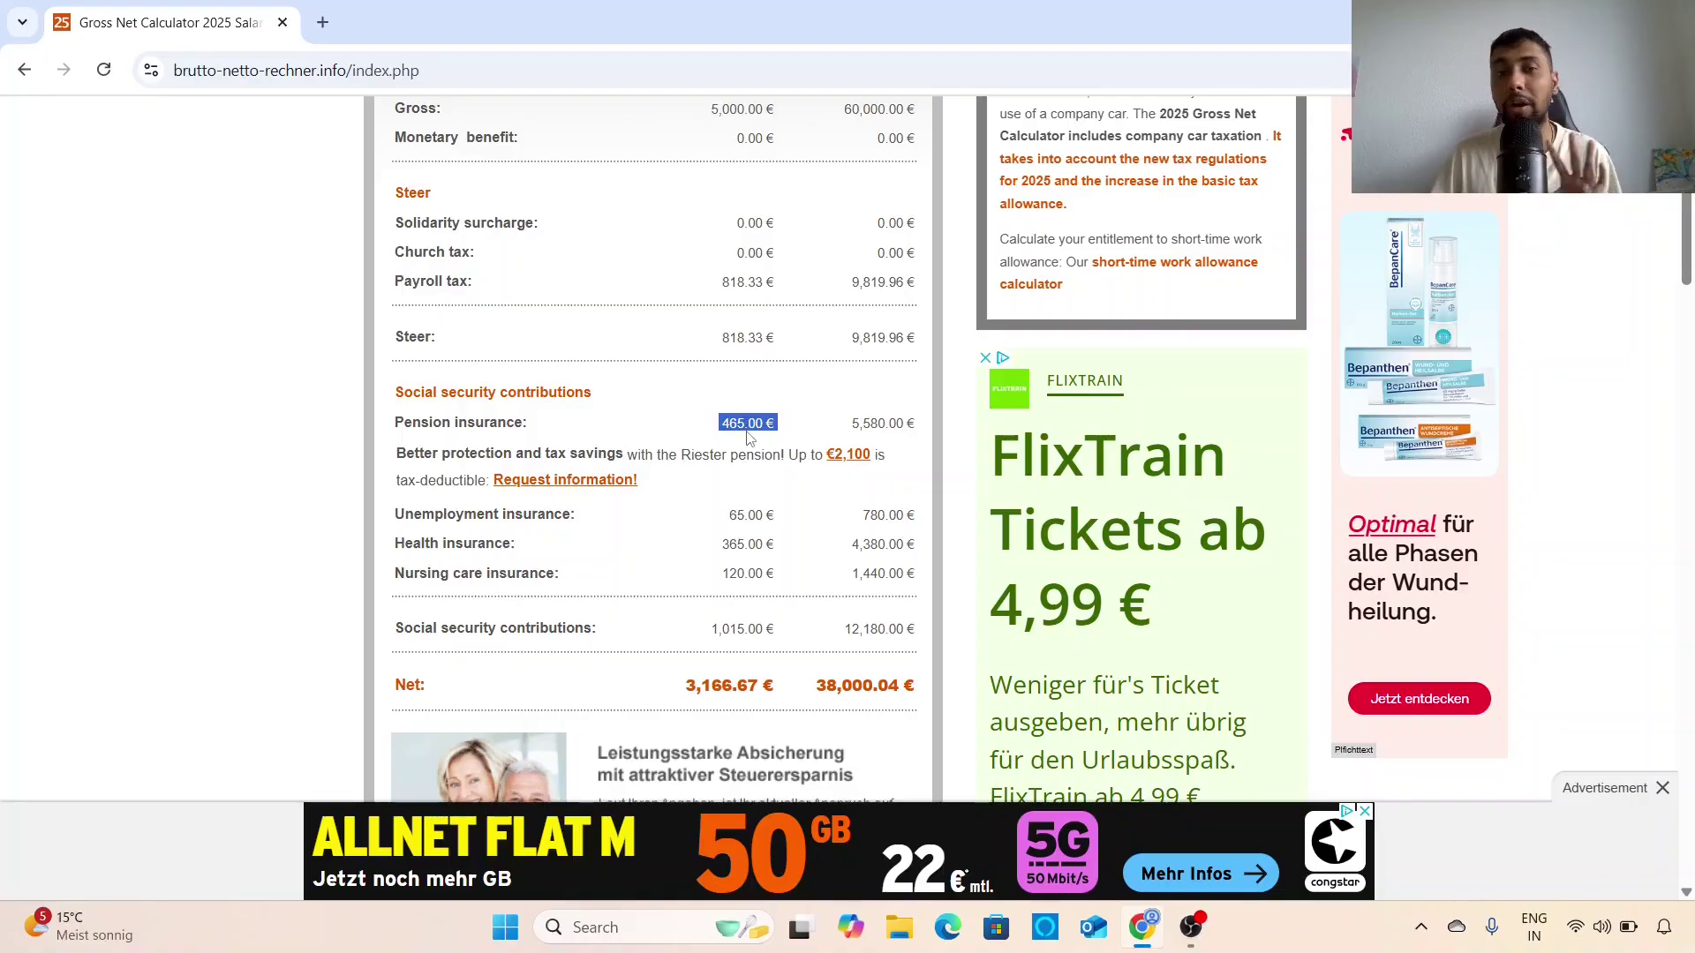
triple_click(736, 544)
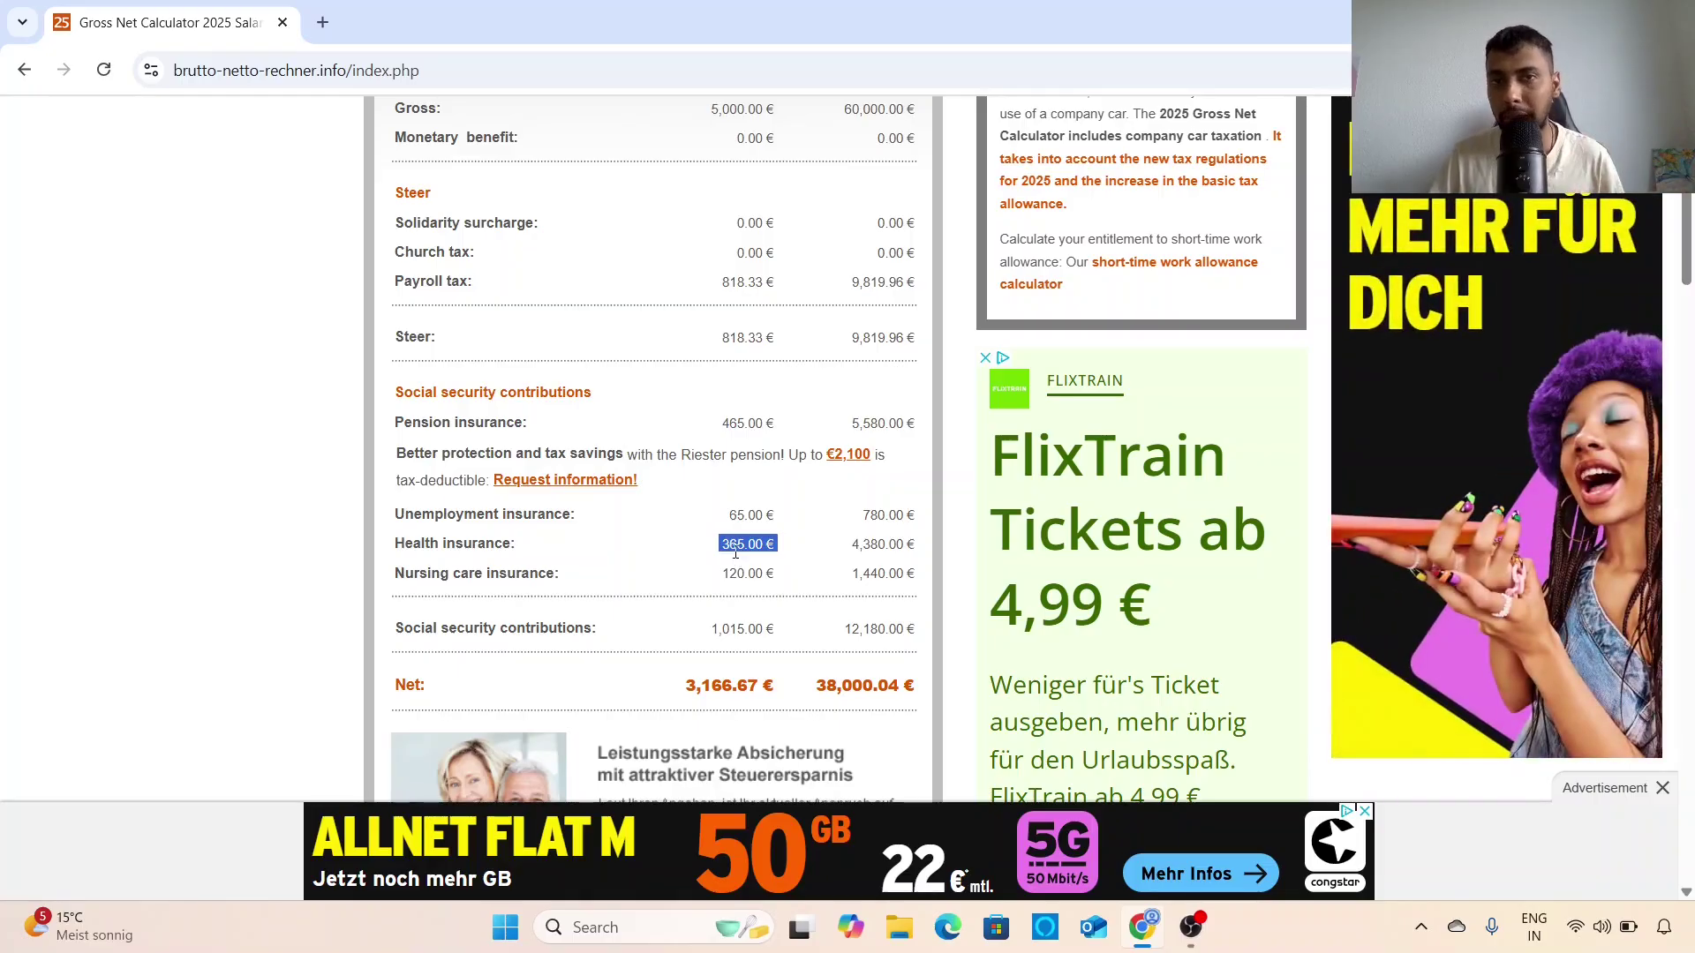
double_click(733, 516)
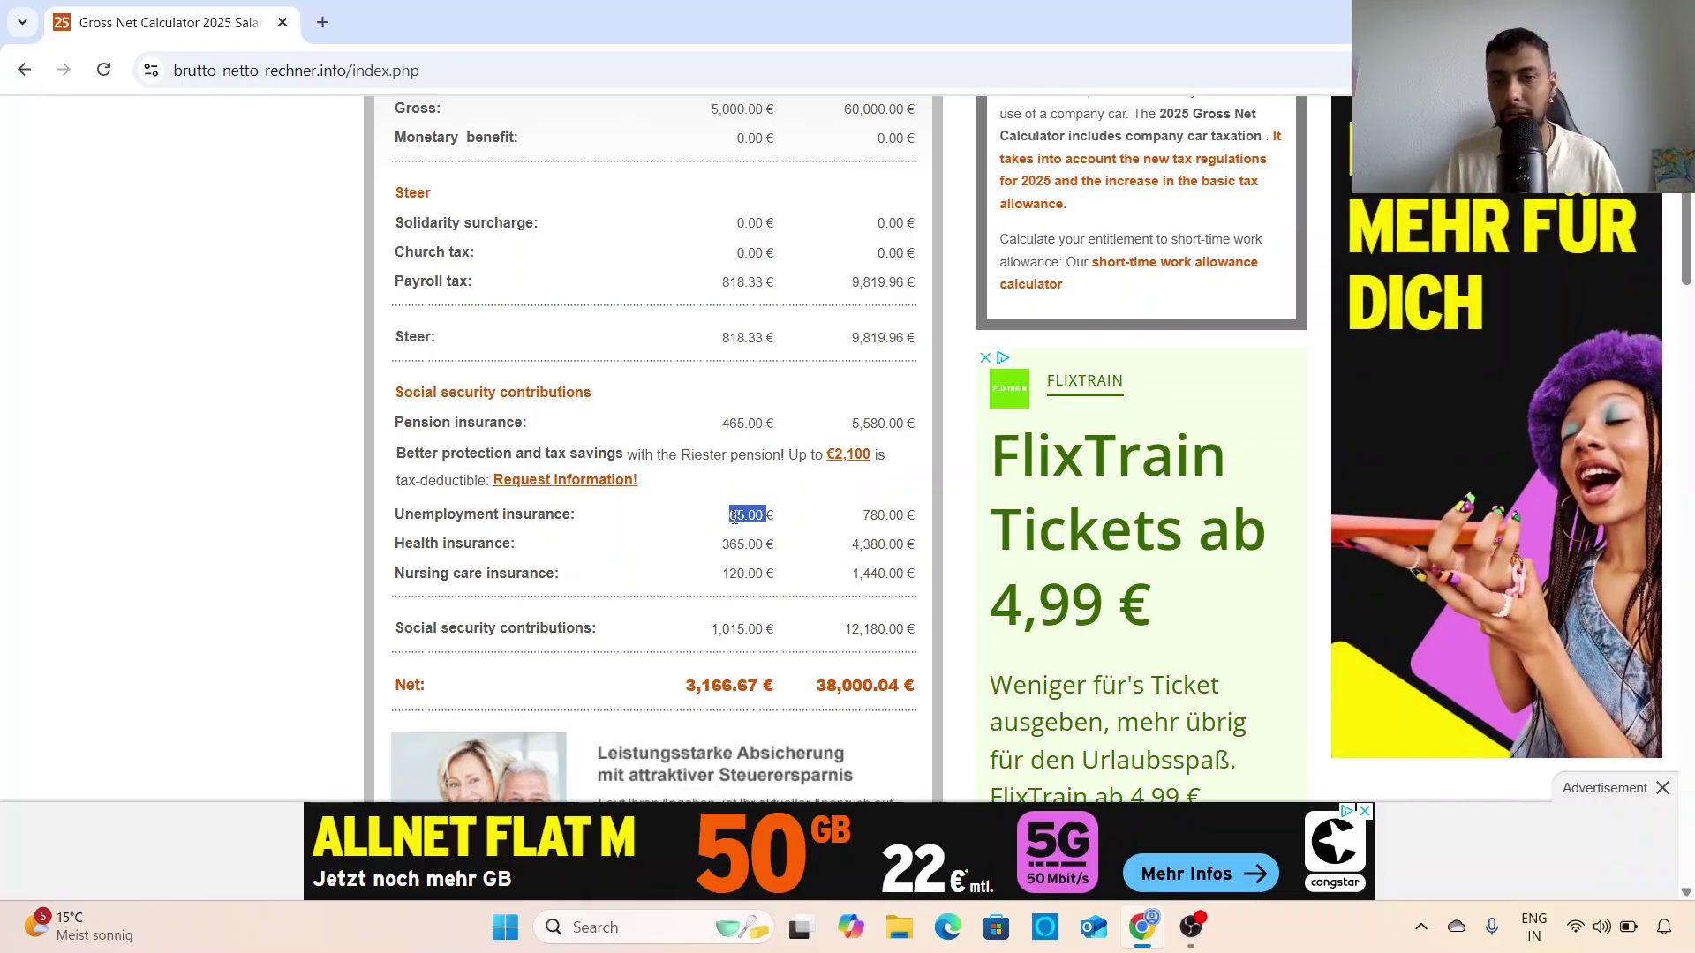
triple_click(741, 575)
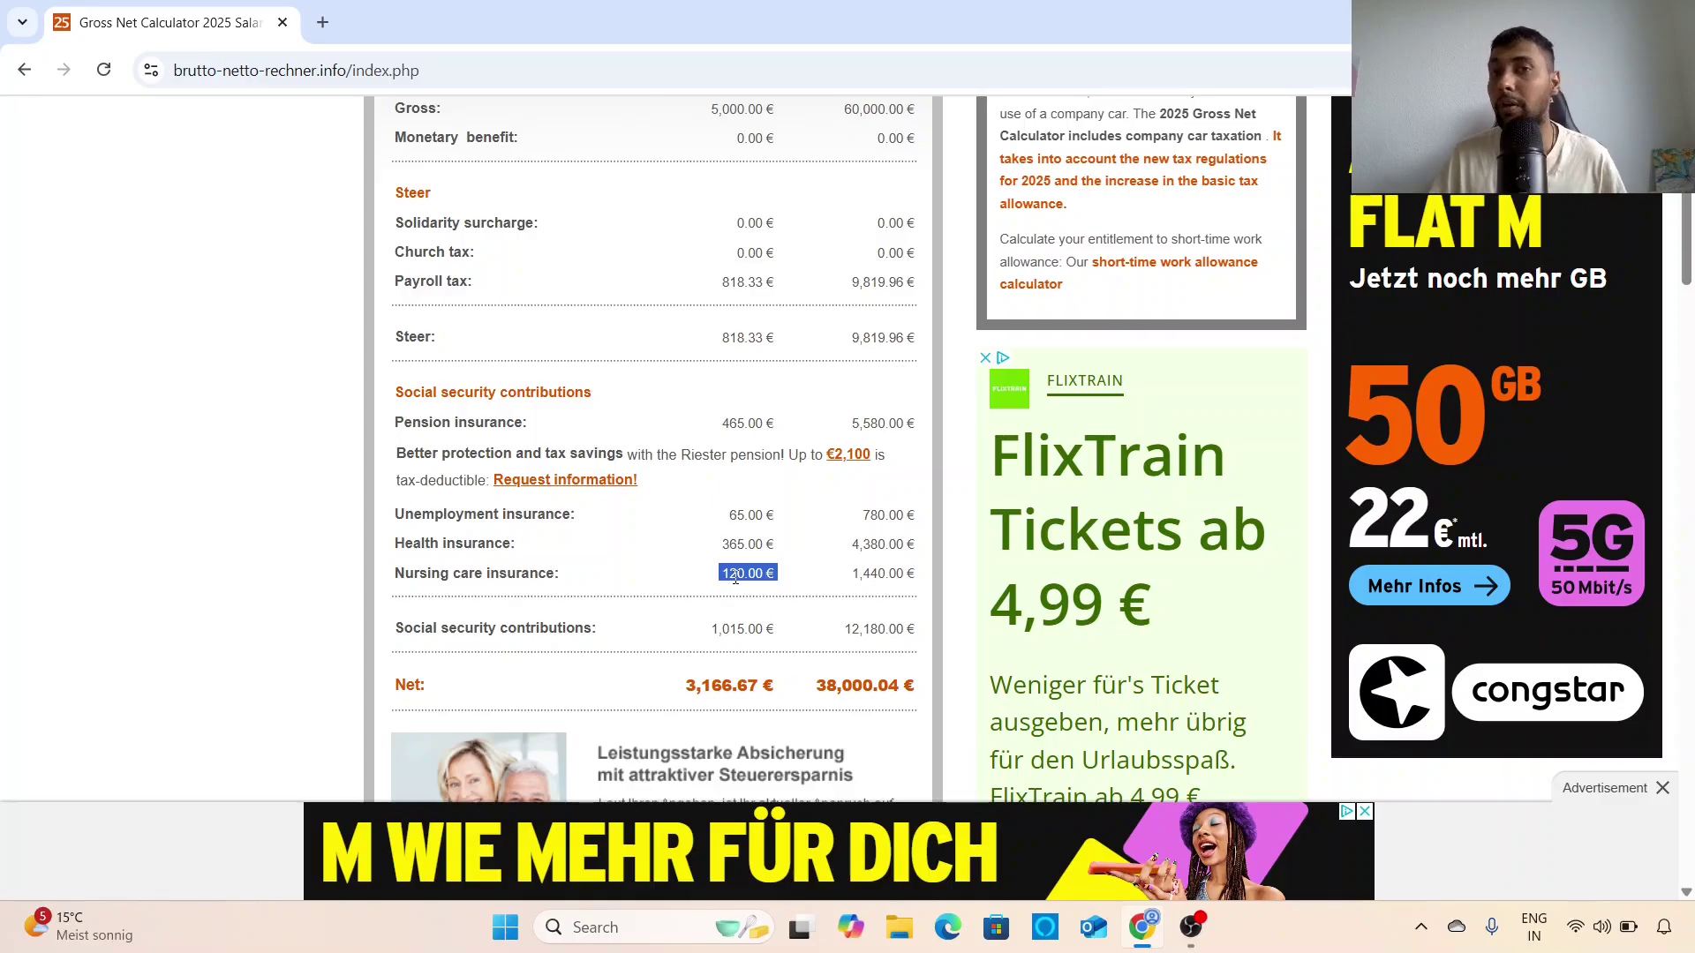
scroll(735, 578, "down", 1)
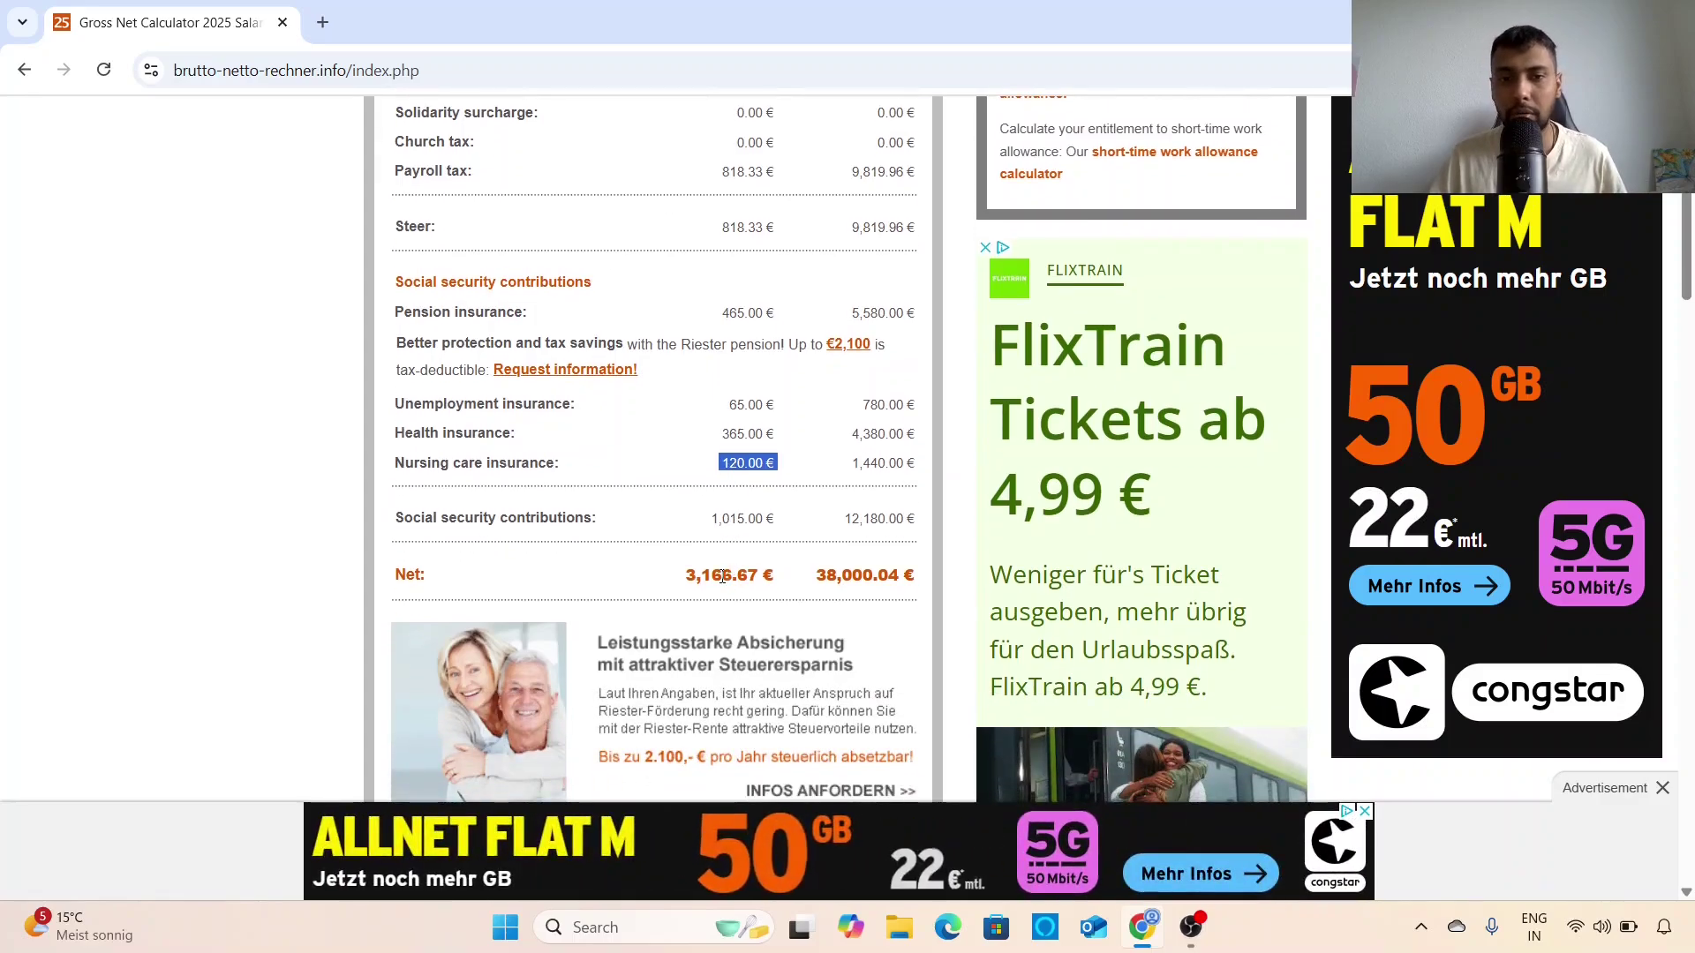
double_click(722, 576)
scroll(777, 613, "up", 3)
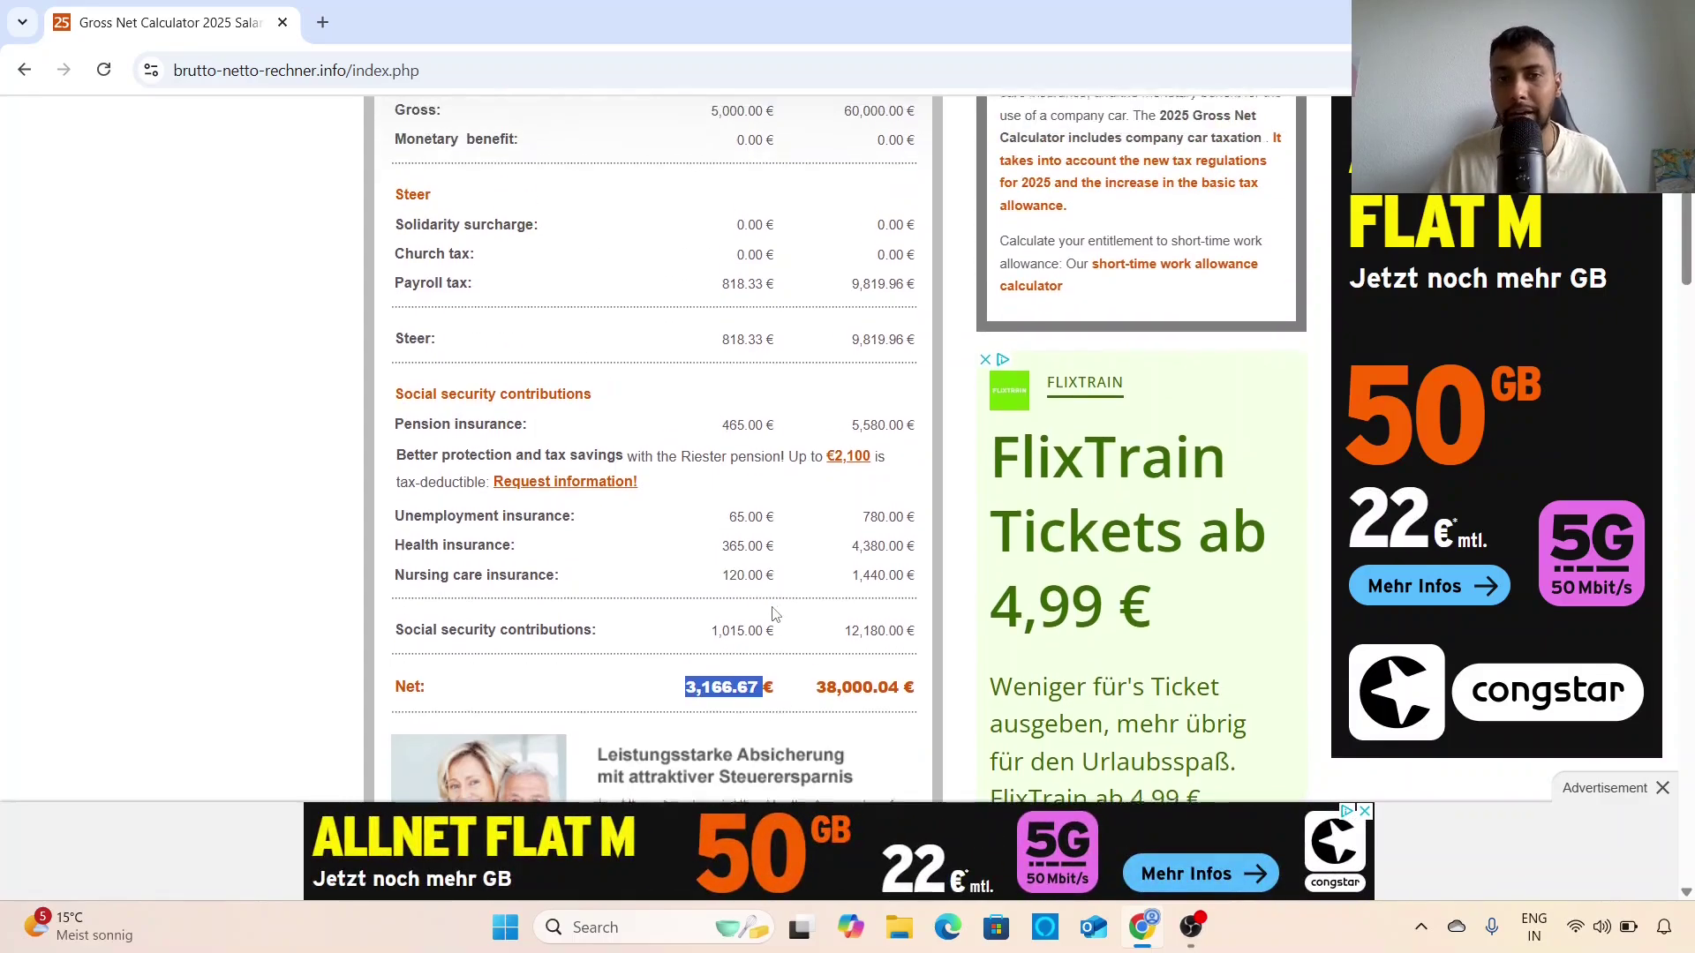
Return to the input form and set tax class 3 with state Berlin.
left_click(23, 74)
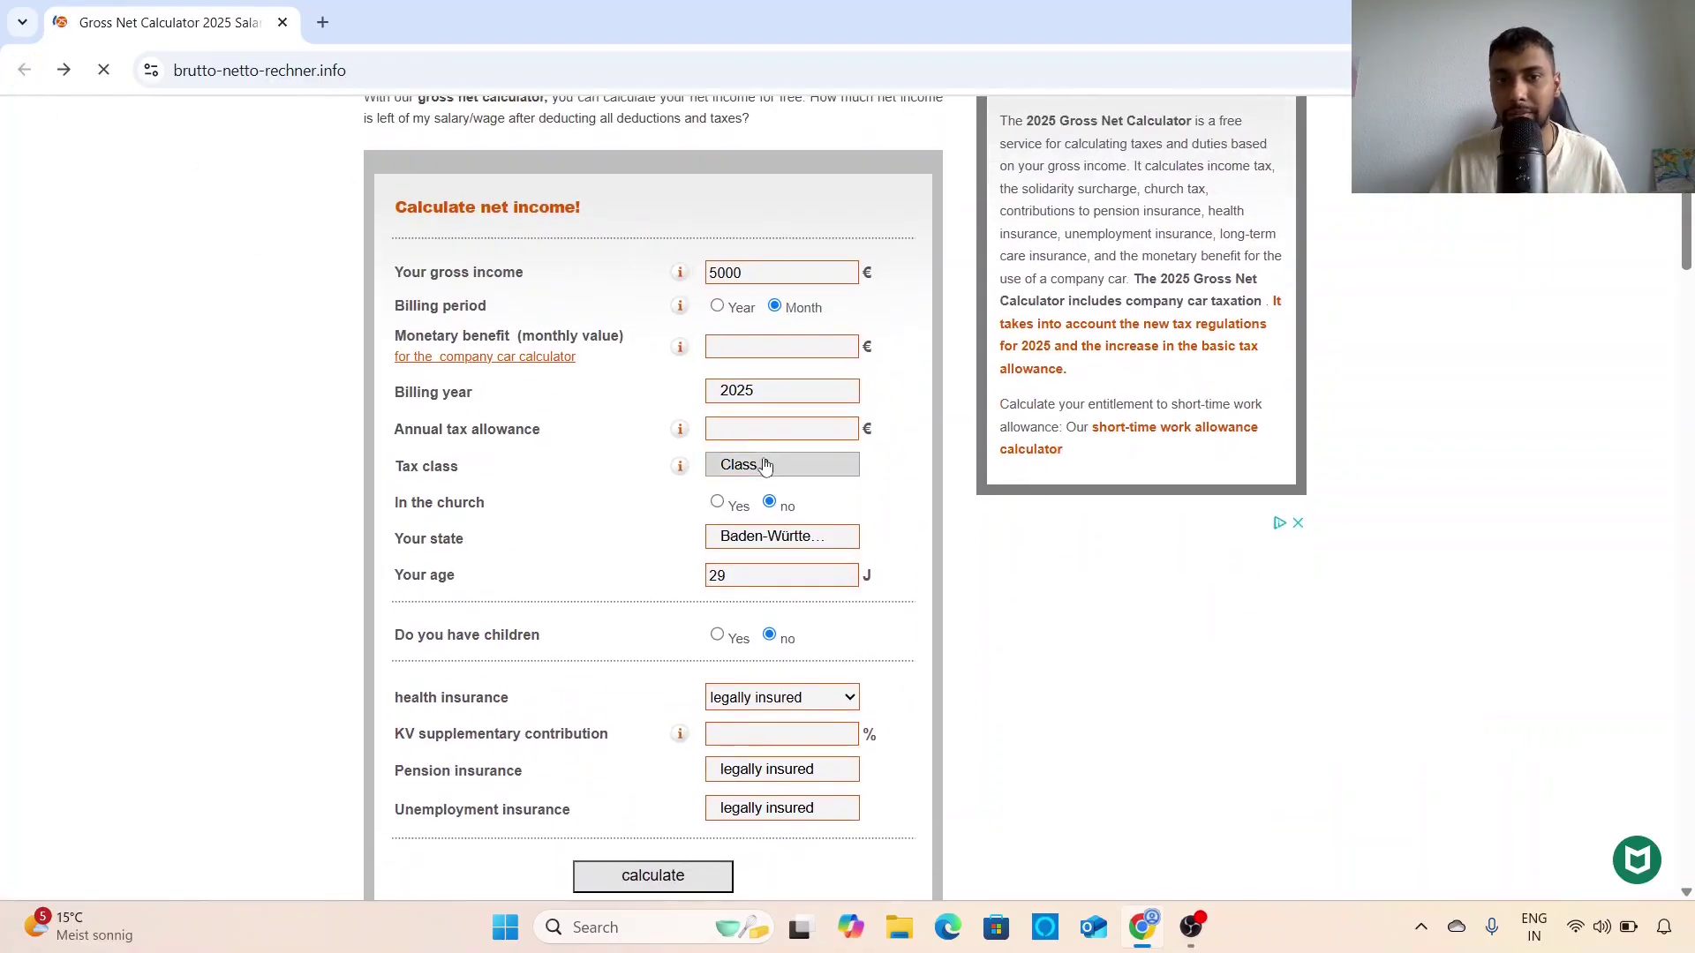
left_click(776, 465)
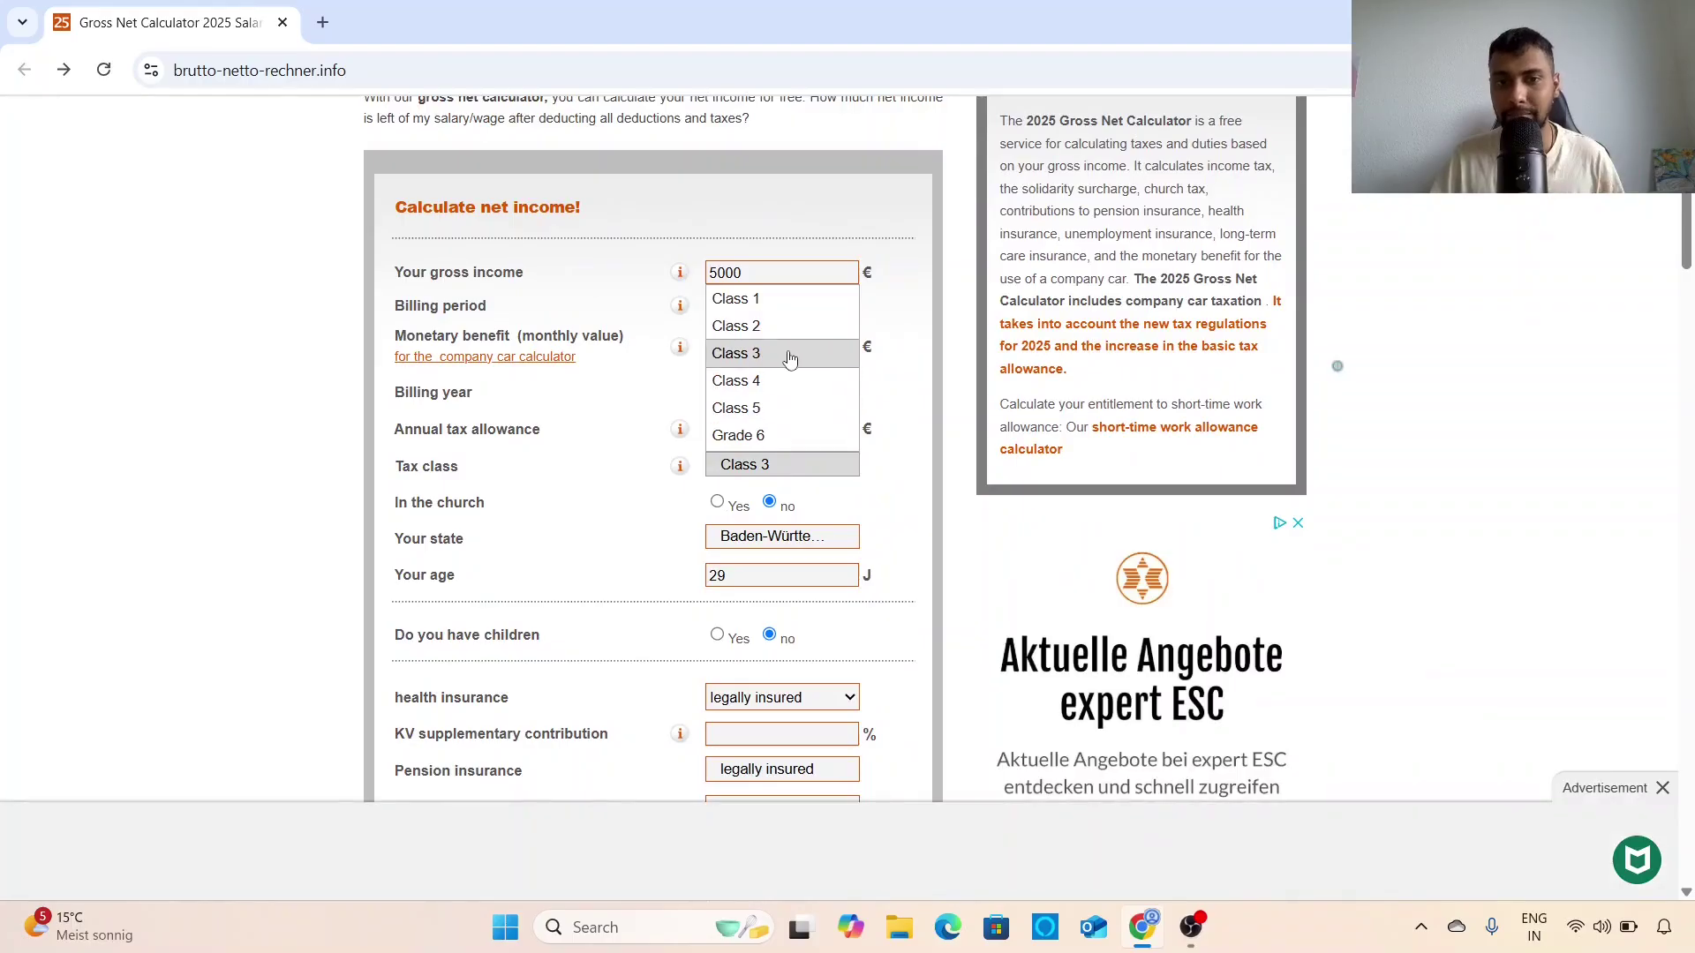
left_click(779, 355)
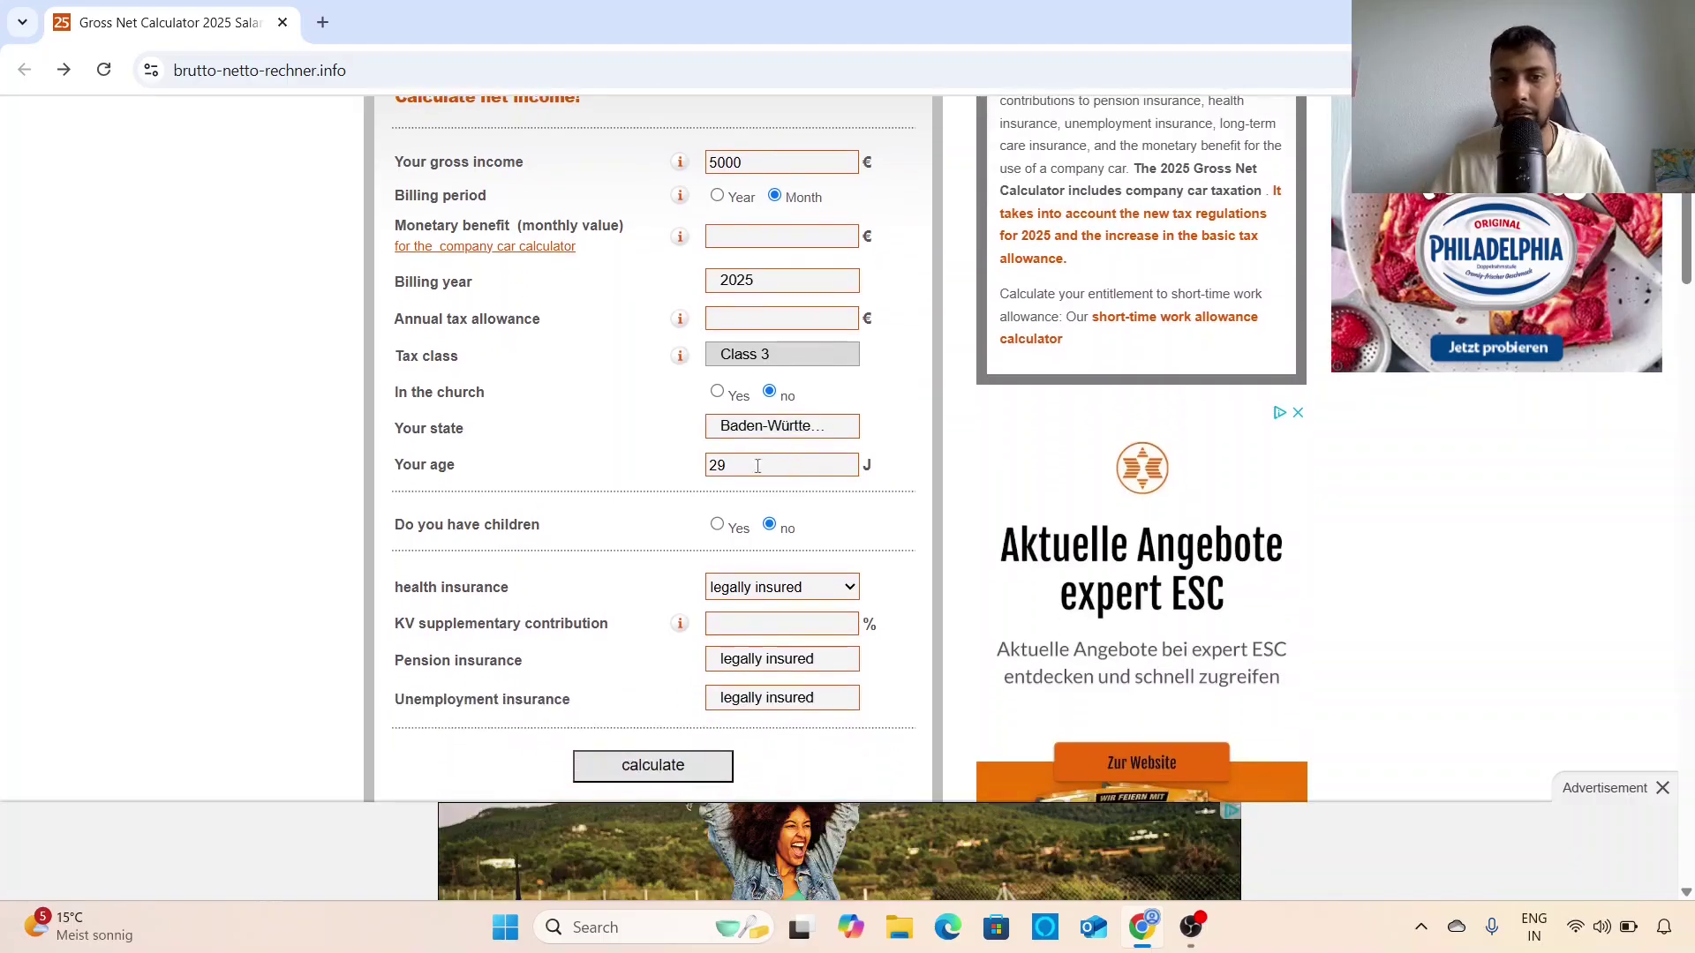
left_click(761, 428)
left_click(766, 507)
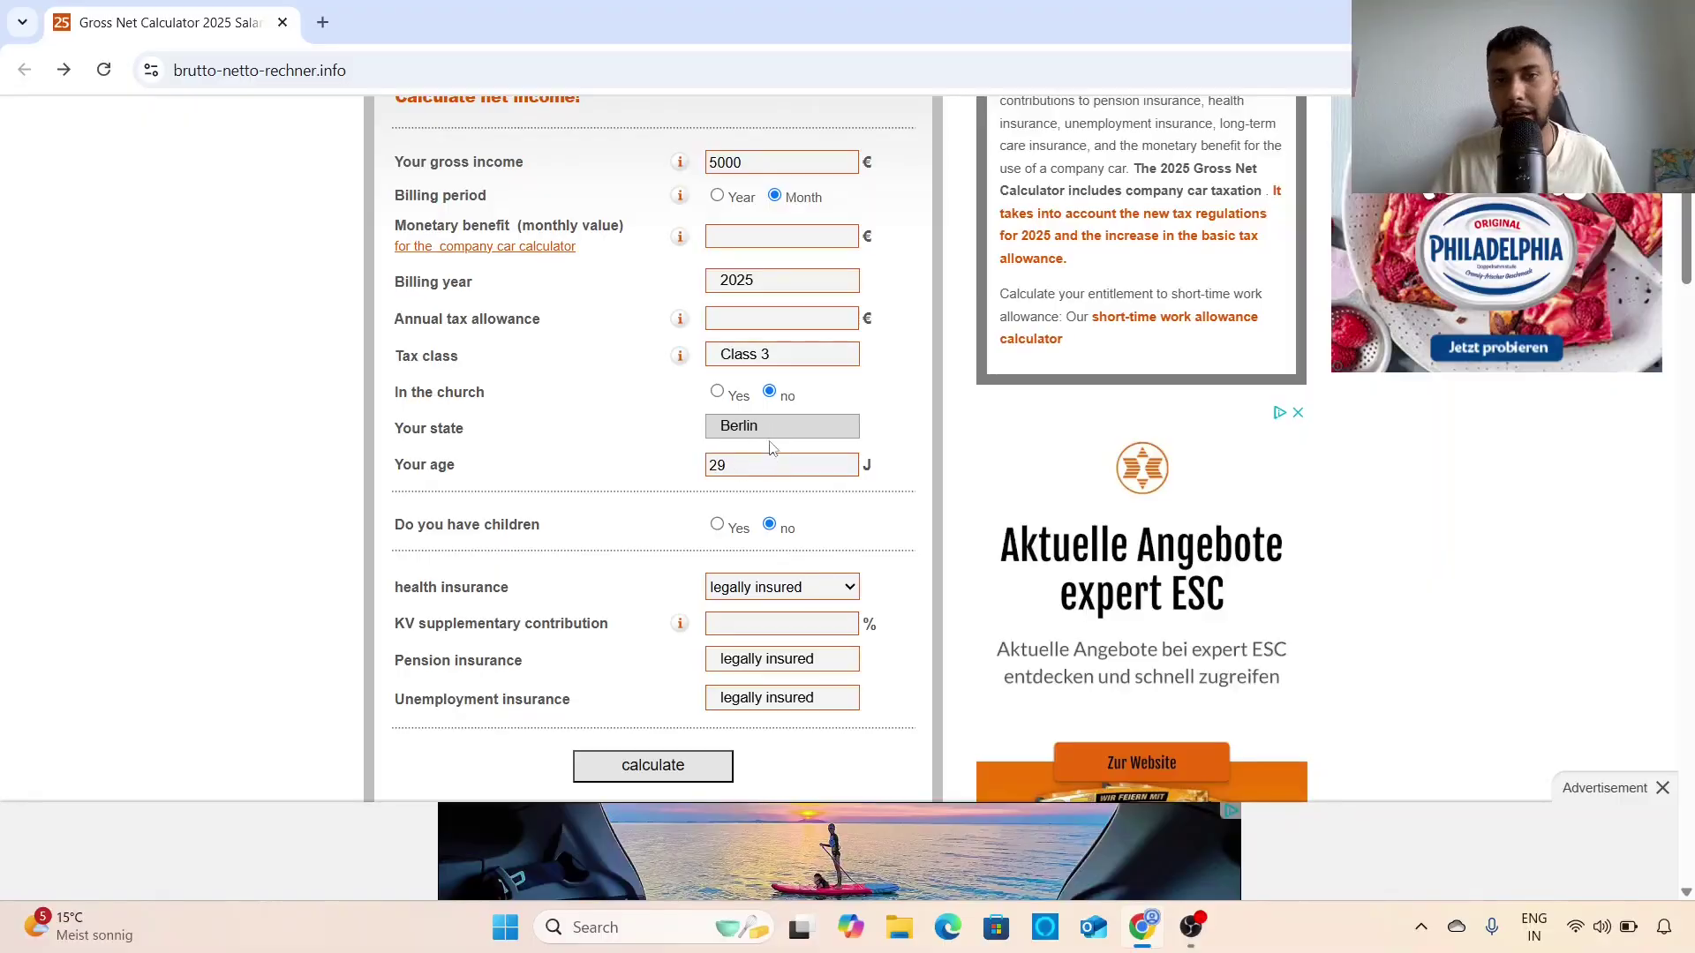
scroll(671, 521, "down", 1)
Recalculate and compare the Class 3 results: payroll tax 433.16 €, net 3,551.84 € monthly.
left_click(691, 653)
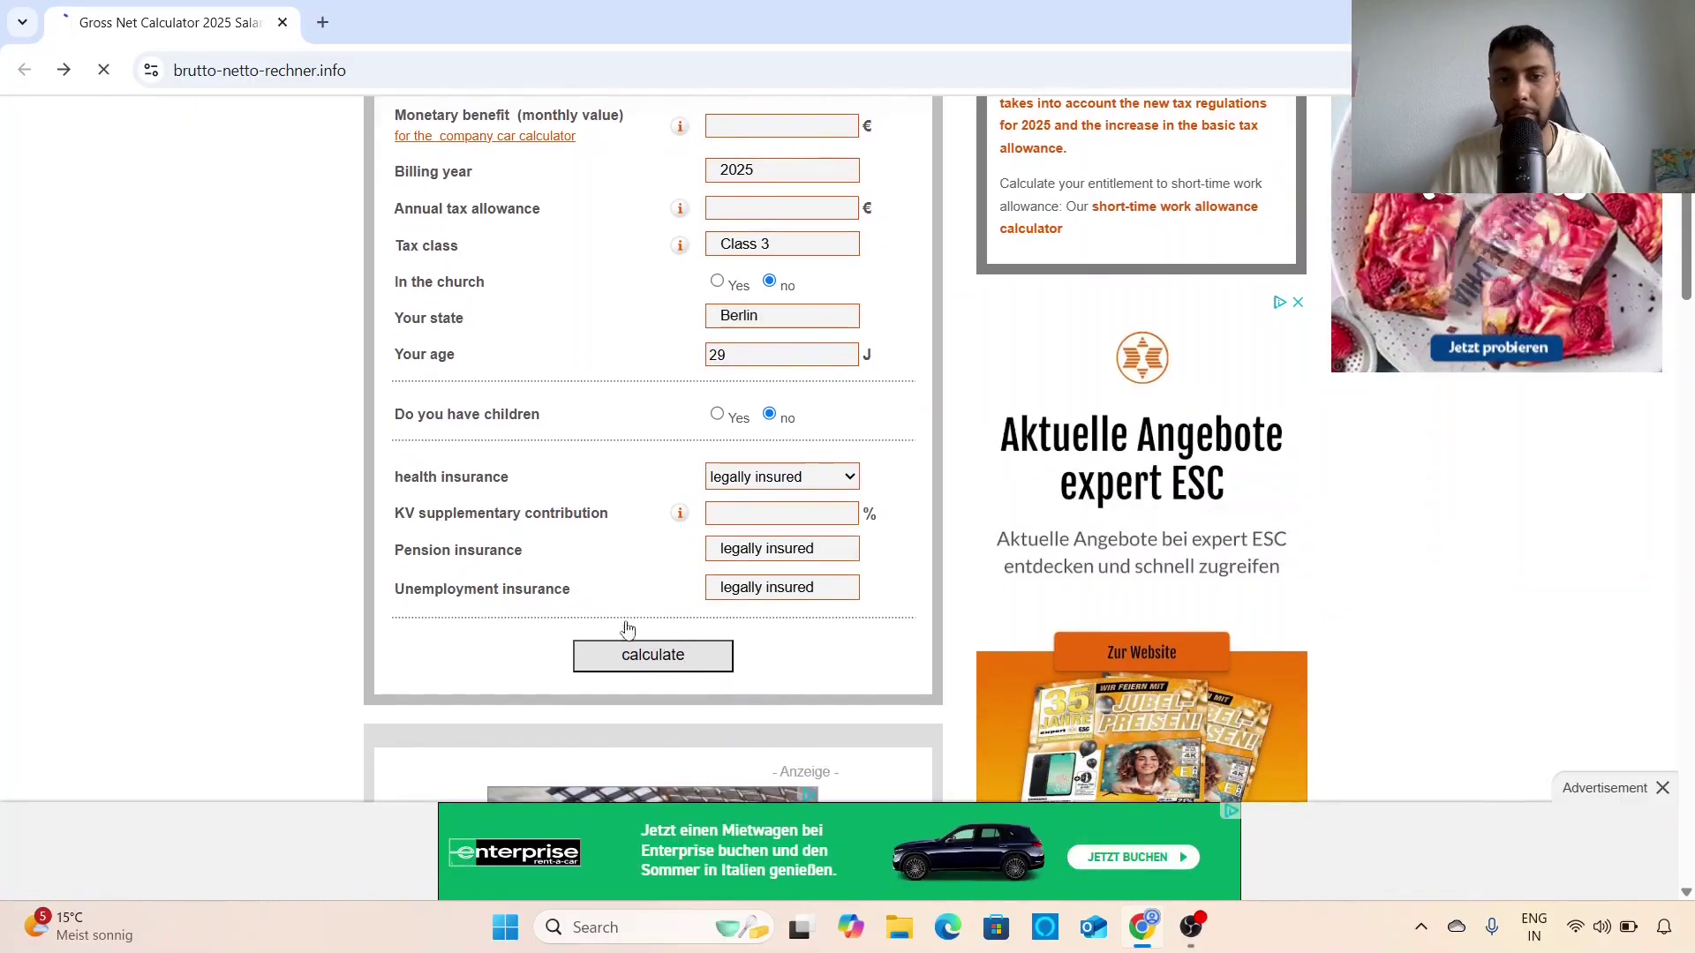
scroll(512, 591, "down", 4)
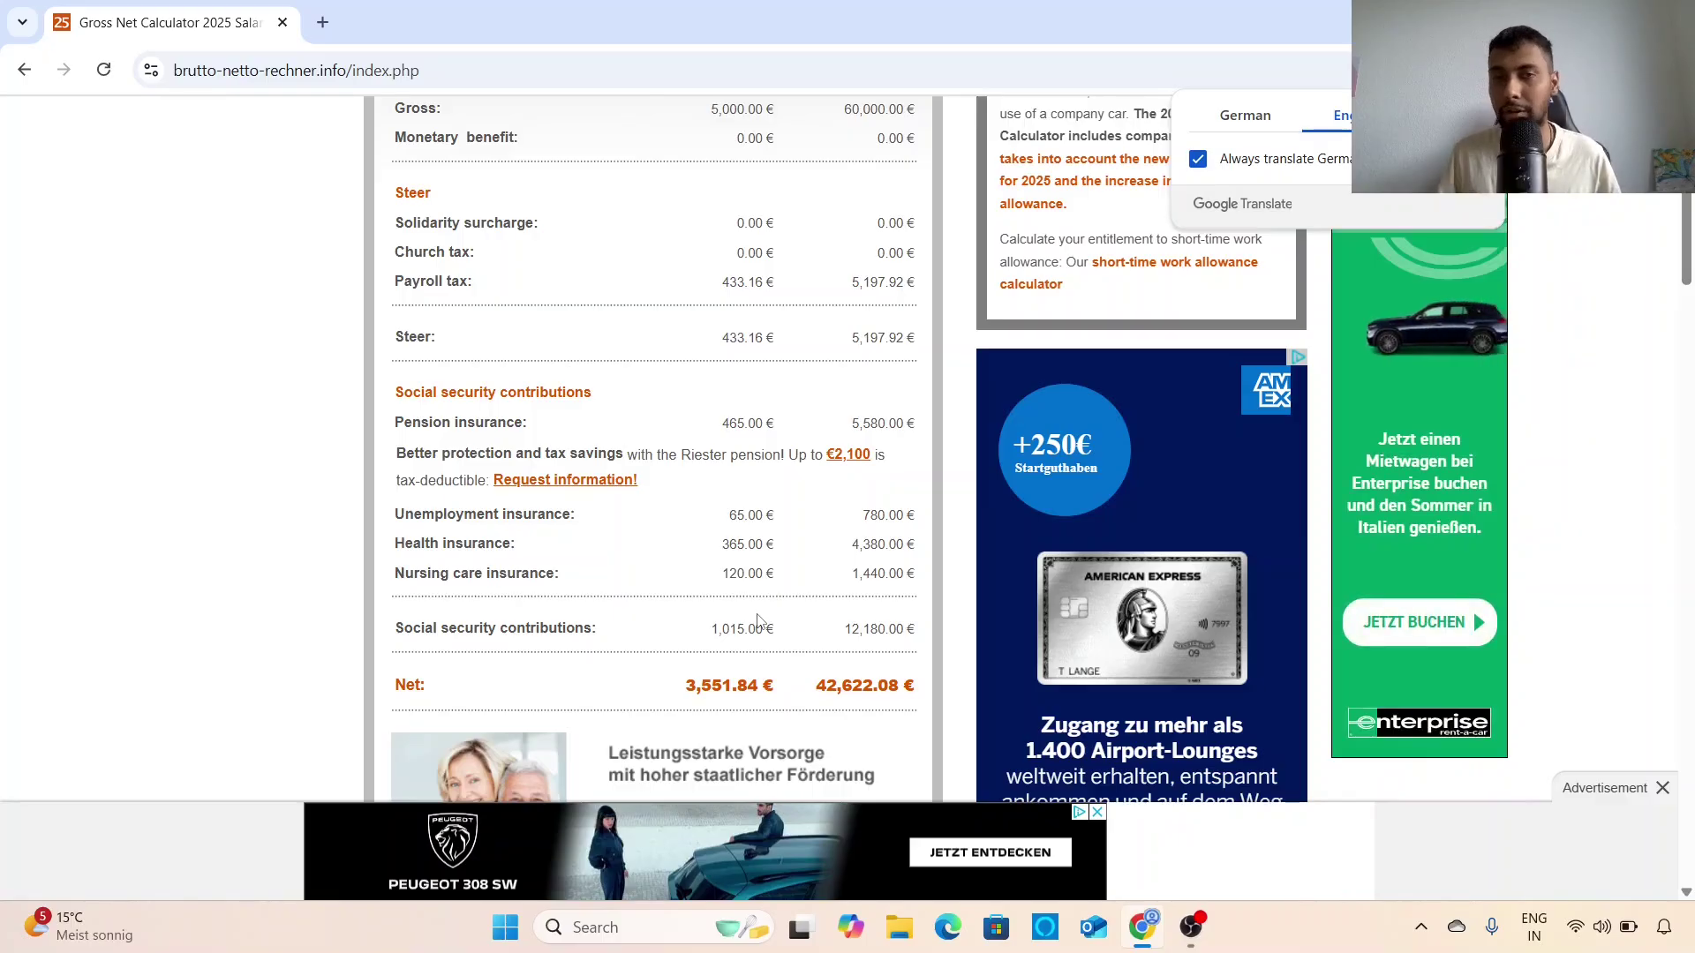
scroll(805, 534, "up", 1)
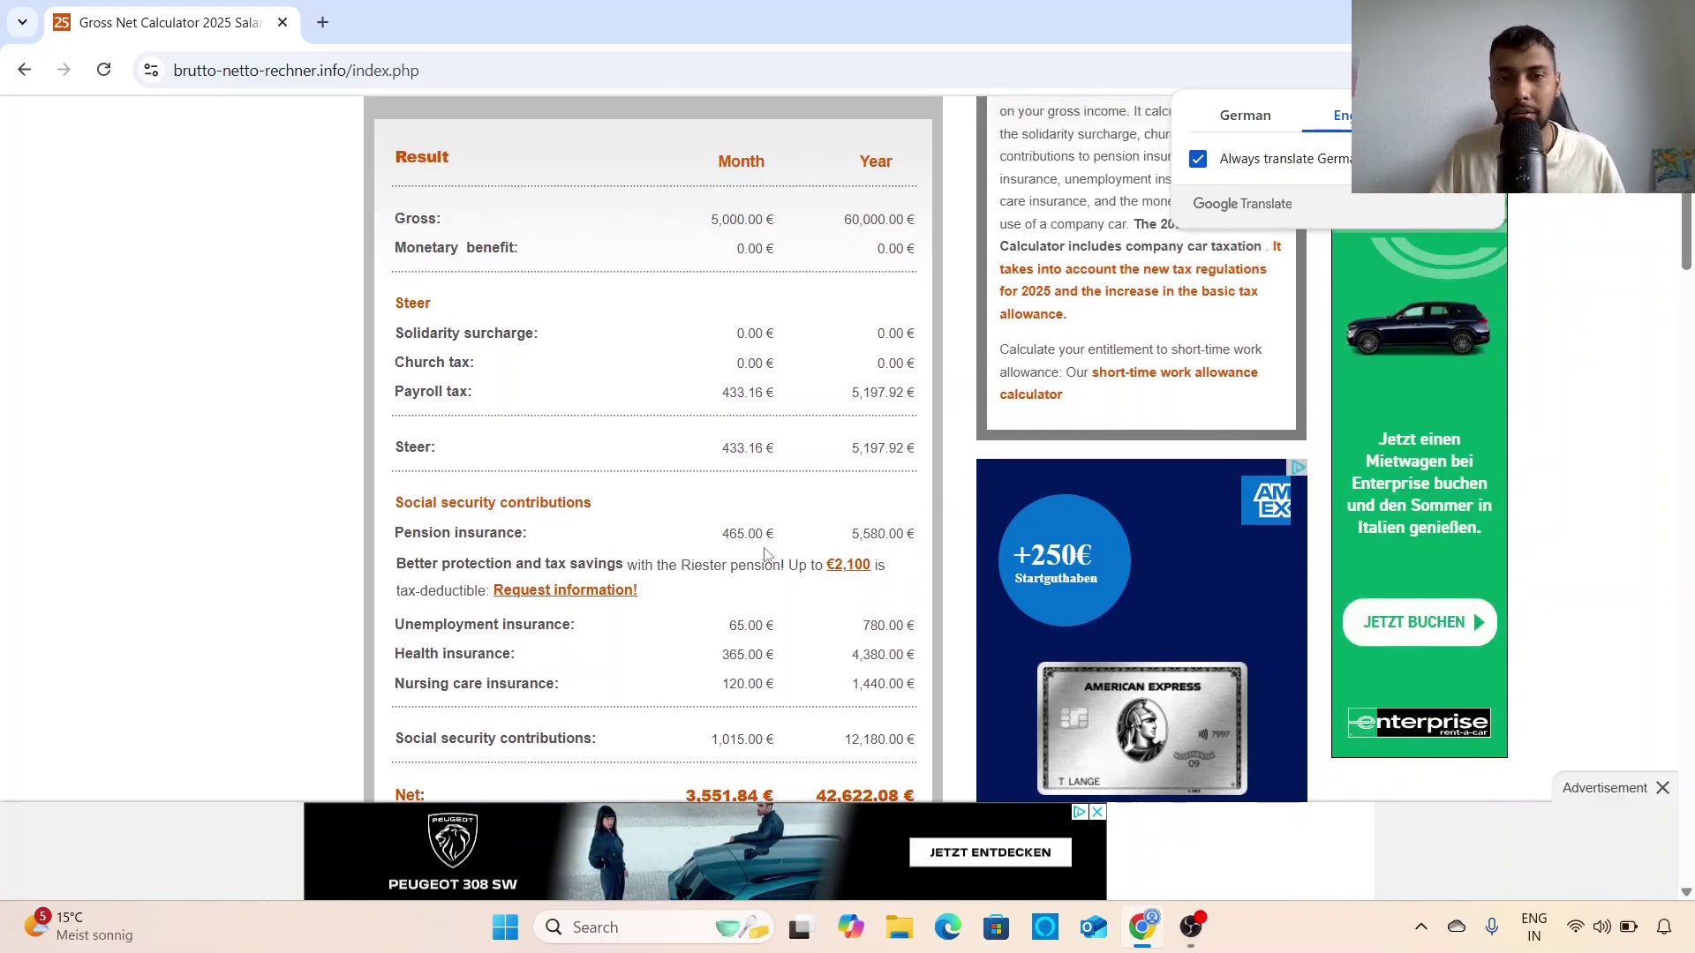
scroll(767, 394, "down", 1)
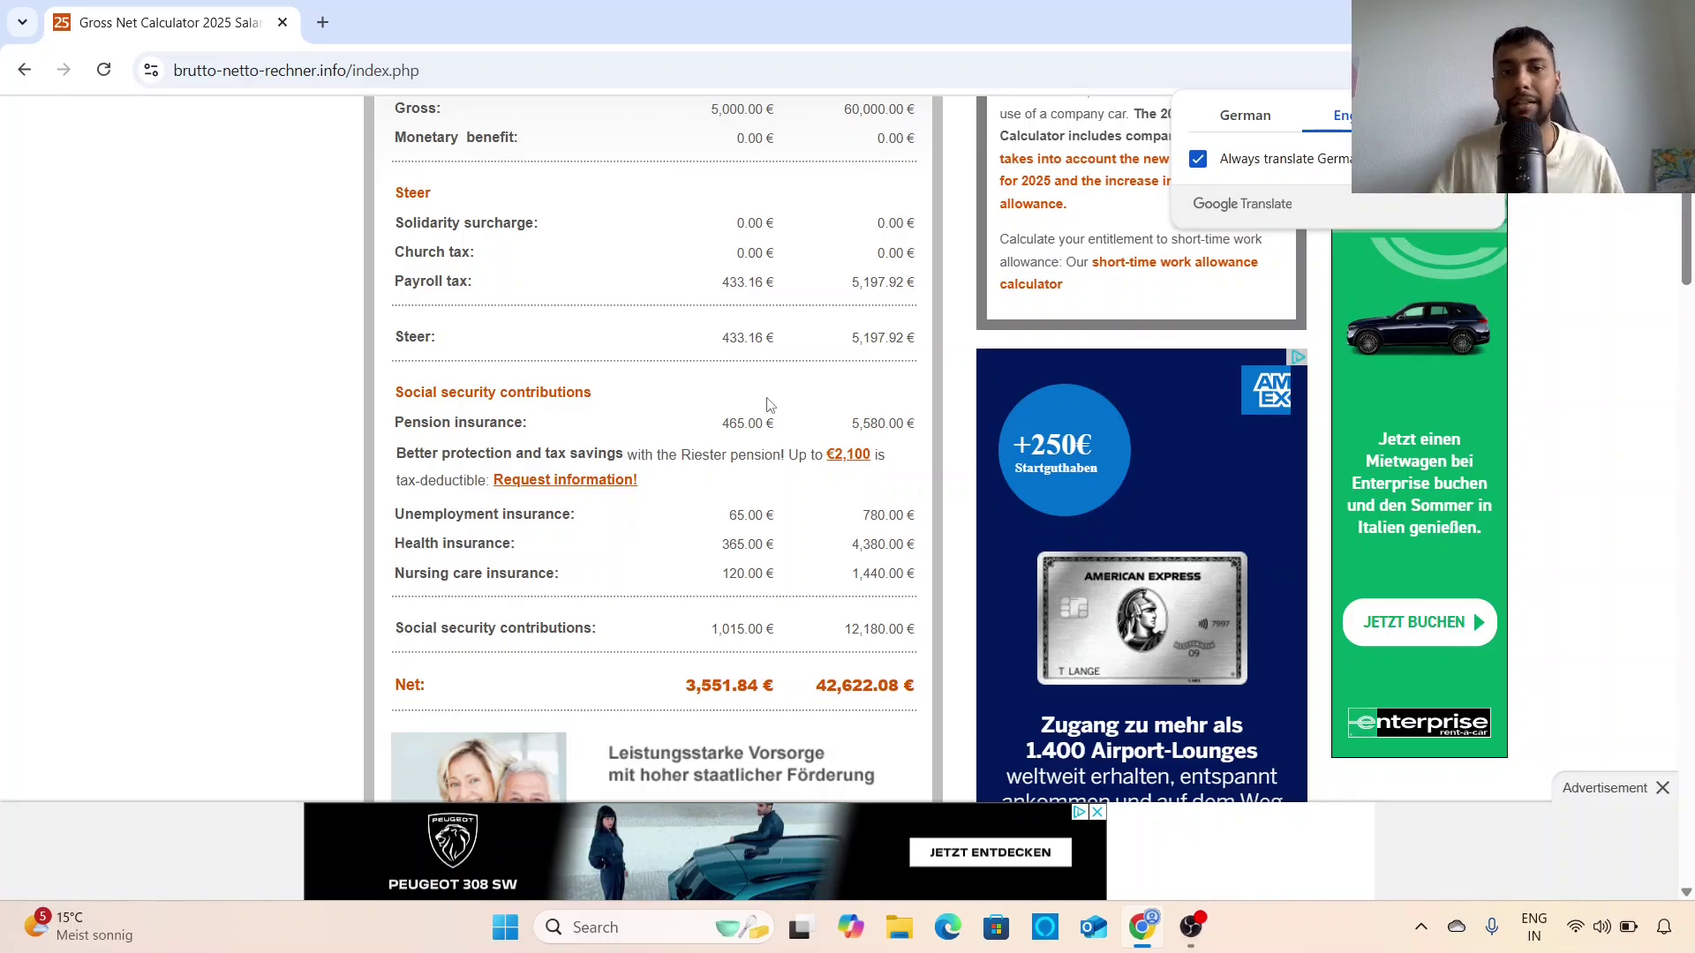
scroll(744, 394, "up", 1)
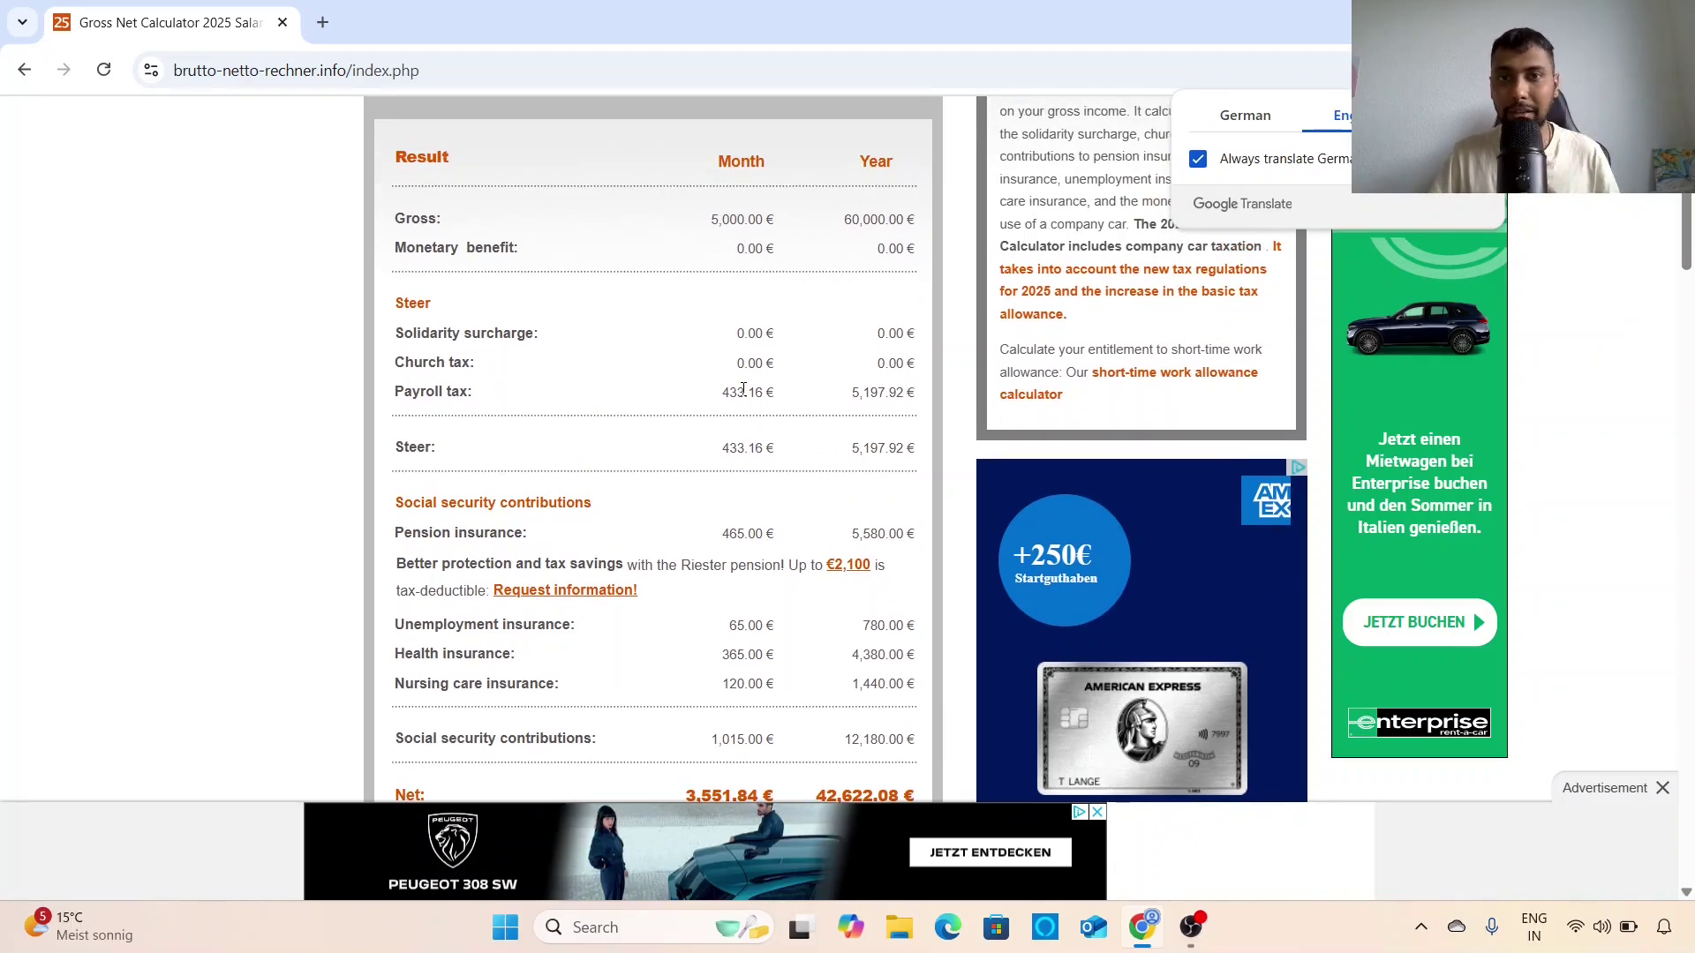
scroll(744, 389, "down", 1)
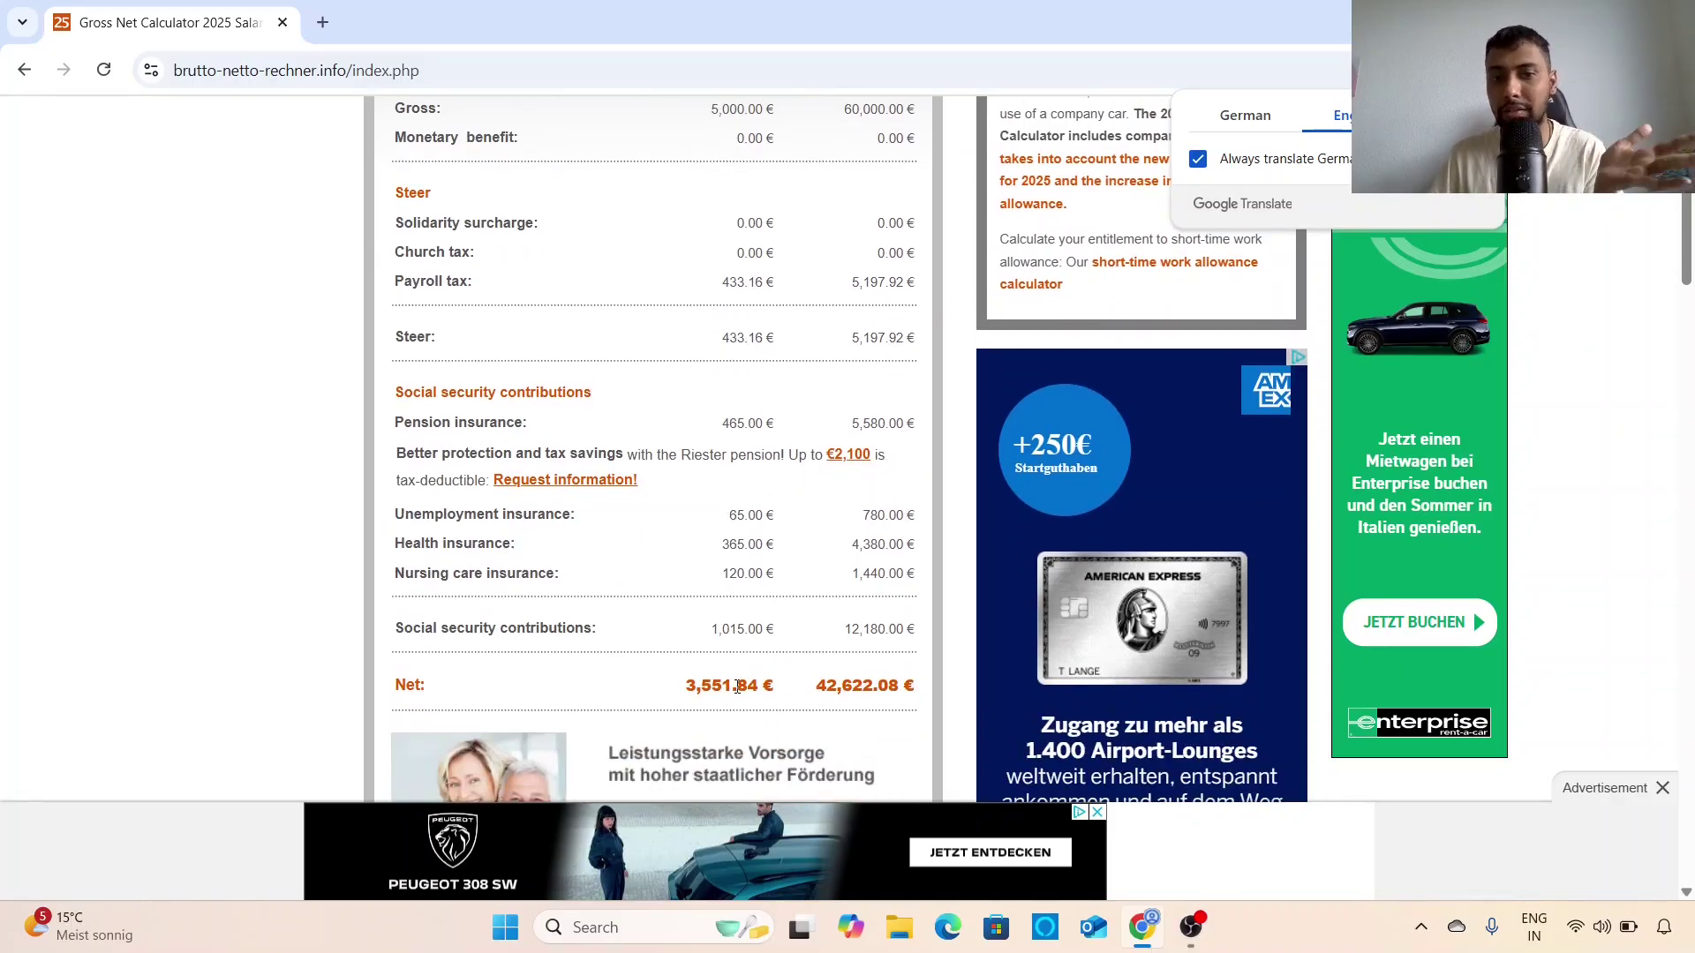
scroll(737, 671, "up", 1)
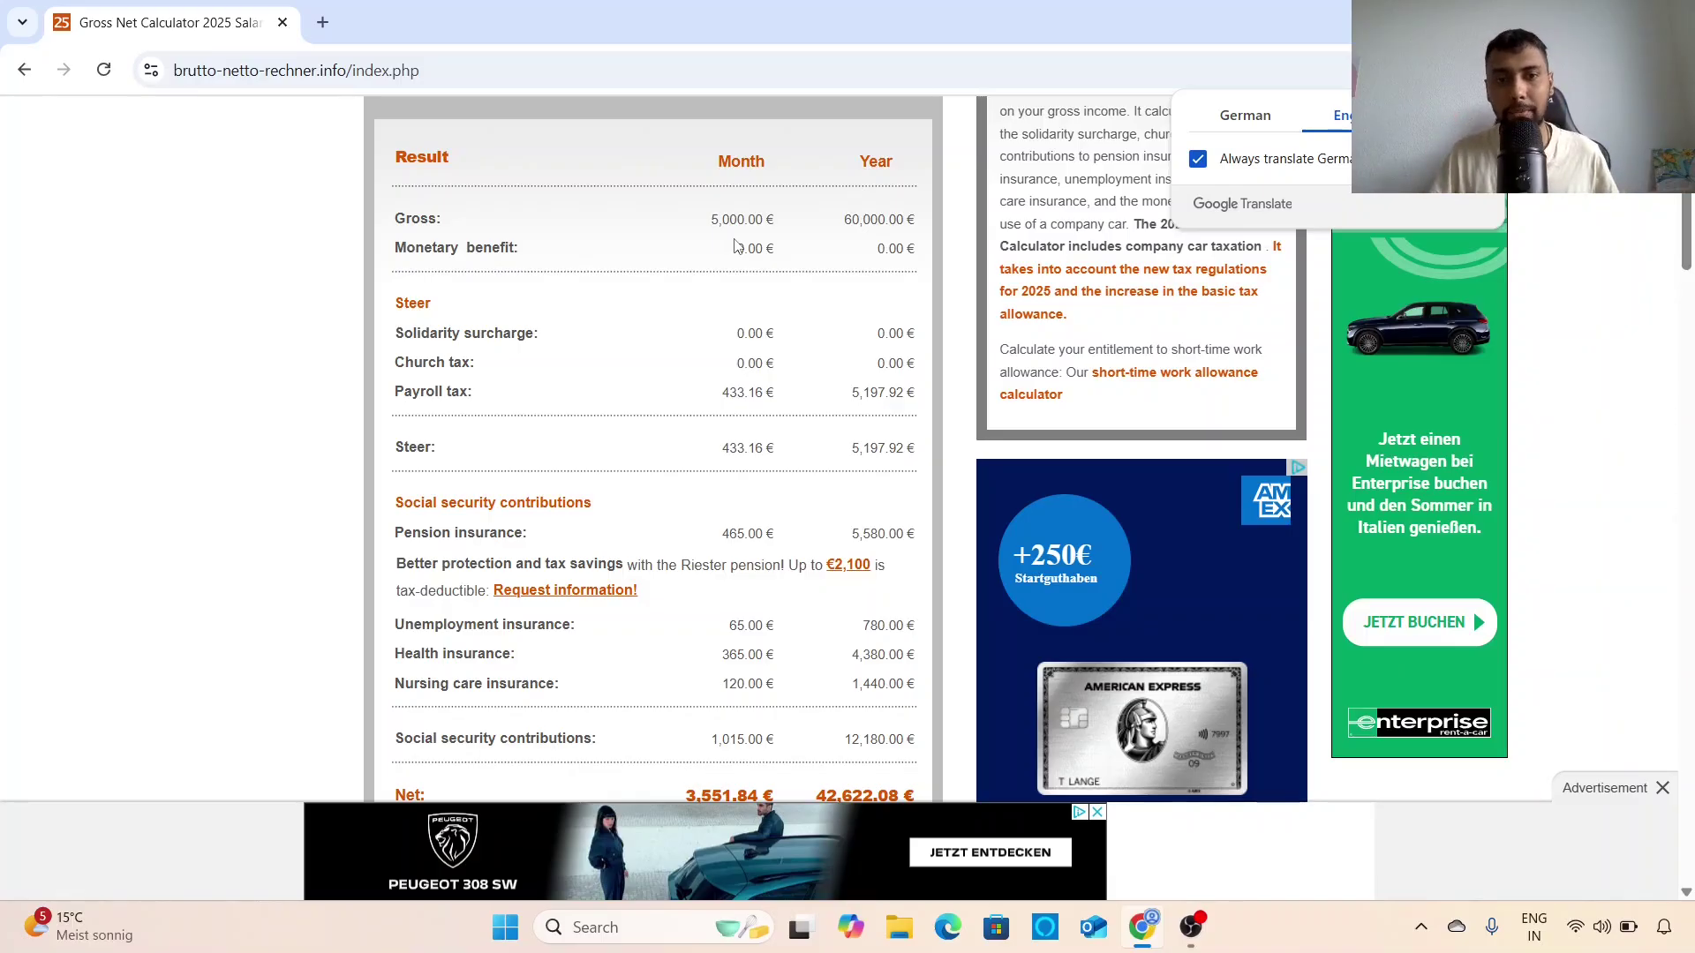
scroll(699, 300, "up", 1)
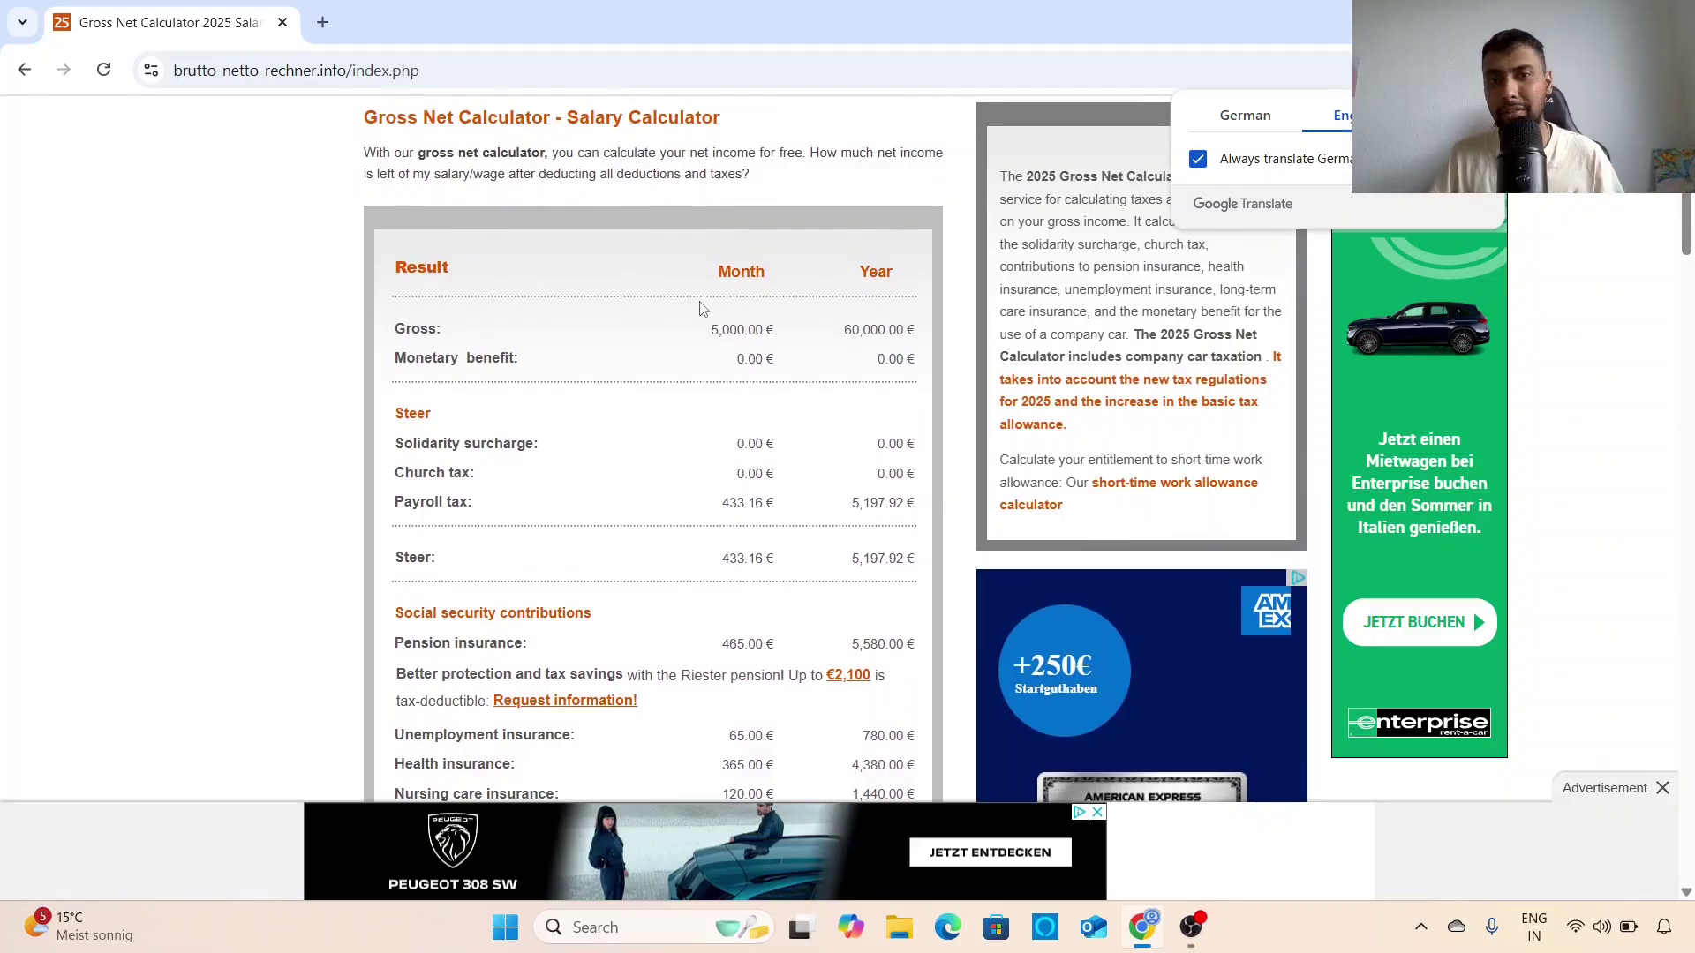